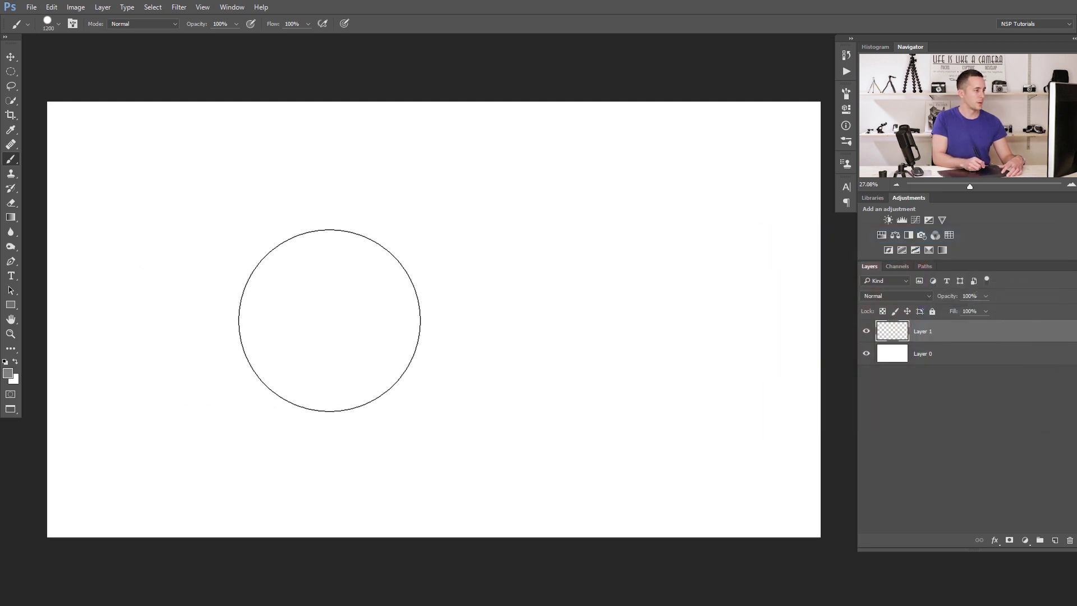
# Paint a solid gray circle on Layer 1 with a single 1200 px brush dab and duplicate the layer twice.
pyautogui.click(402, 318)
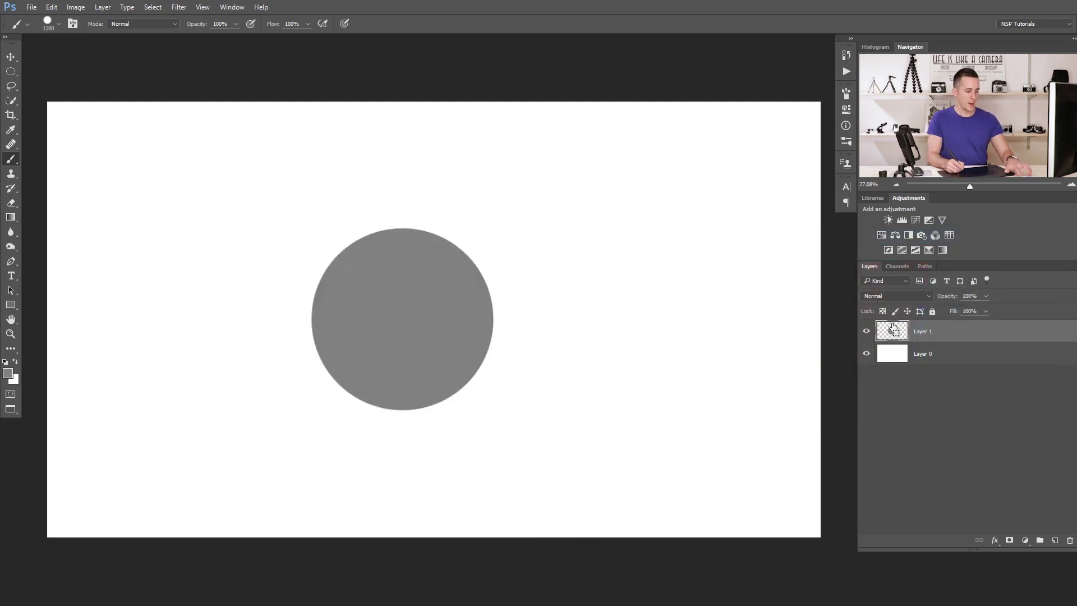
pyautogui.hotkey('ctrl', 'j')
pyautogui.hotkey('ctrl', 'j')
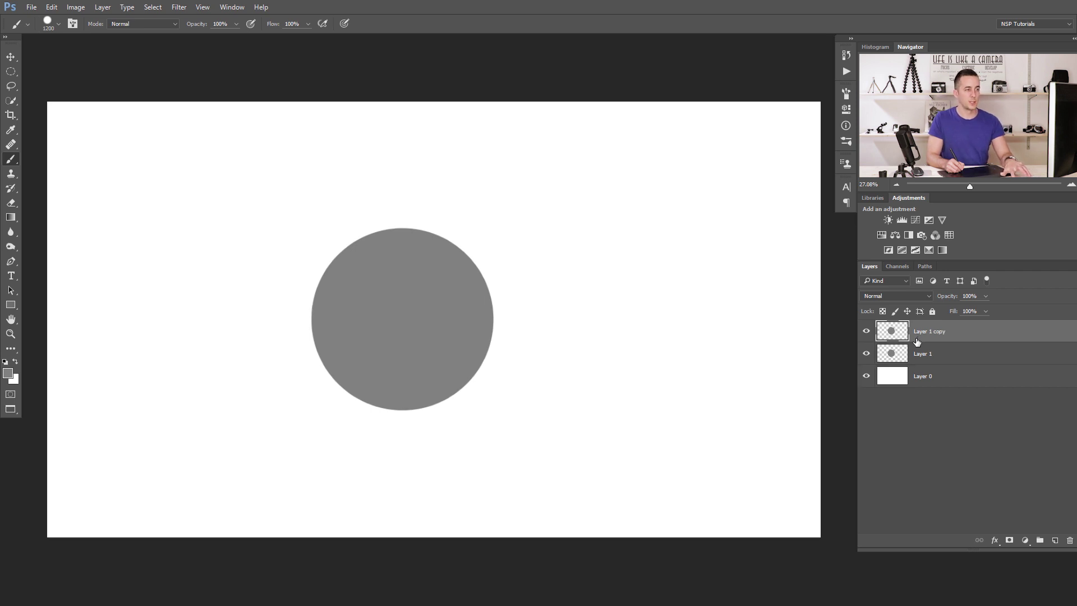
# Spread the three gray circles over the canvas: one upper left, one upper right and one at the lower centre.
pyautogui.press('v')
pyautogui.moveTo(421, 334); pyautogui.dragTo(673, 250)
pyautogui.keyDown('ctrl'); pyautogui.click(412, 350); pyautogui.keyUp('ctrl')
pyautogui.moveTo(412, 350); pyautogui.dragTo(440, 435)
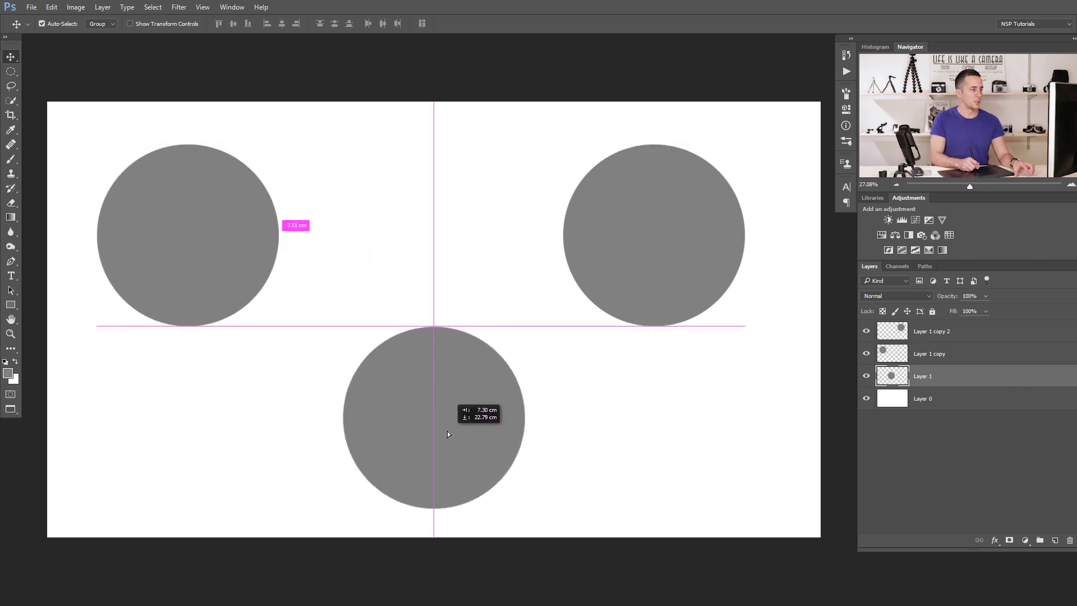
pyautogui.moveTo(221, 269); pyautogui.dragTo(228, 286)
pyautogui.moveTo(667, 267); pyautogui.dragTo(659, 278)
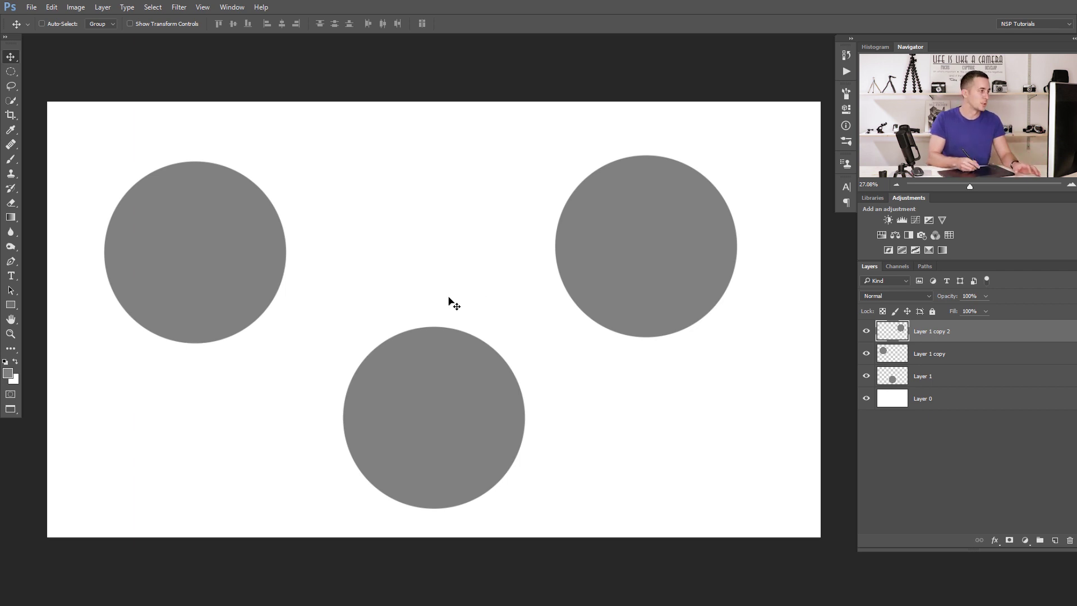
# Brighten the lower-right part of the upper-right circle with the Dodge tool, using the Midtones range at 10% exposure.
pyautogui.click(10, 249)
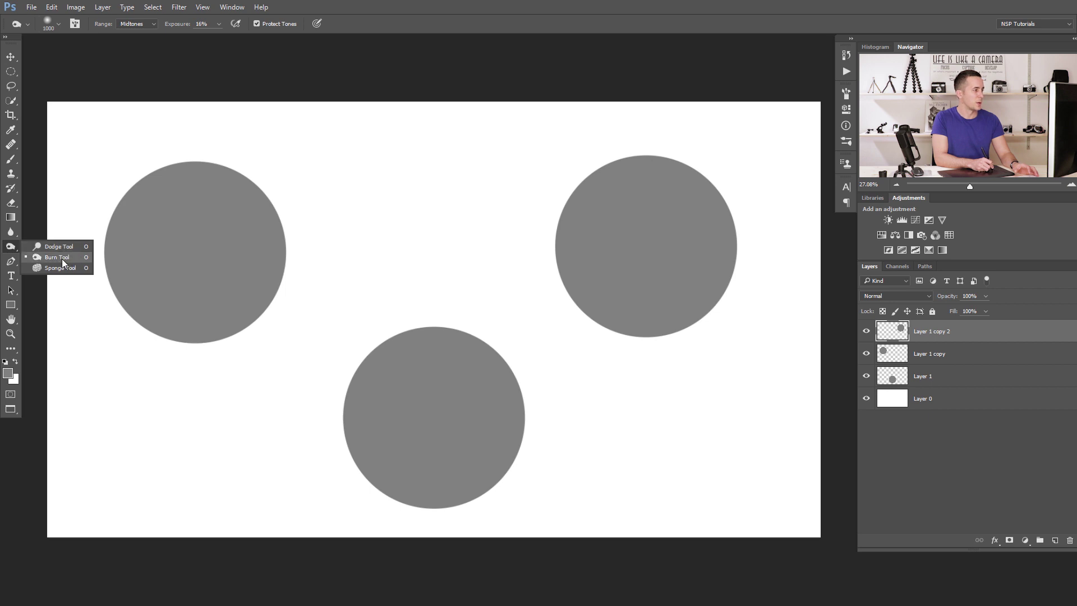
pyautogui.click(54, 246)
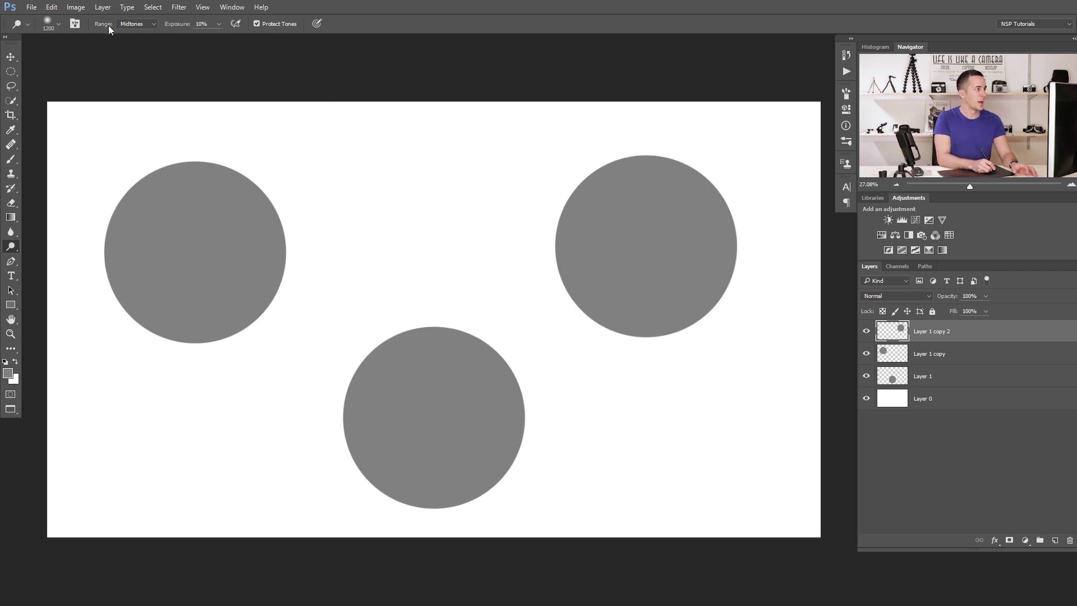
pyautogui.click(139, 25)
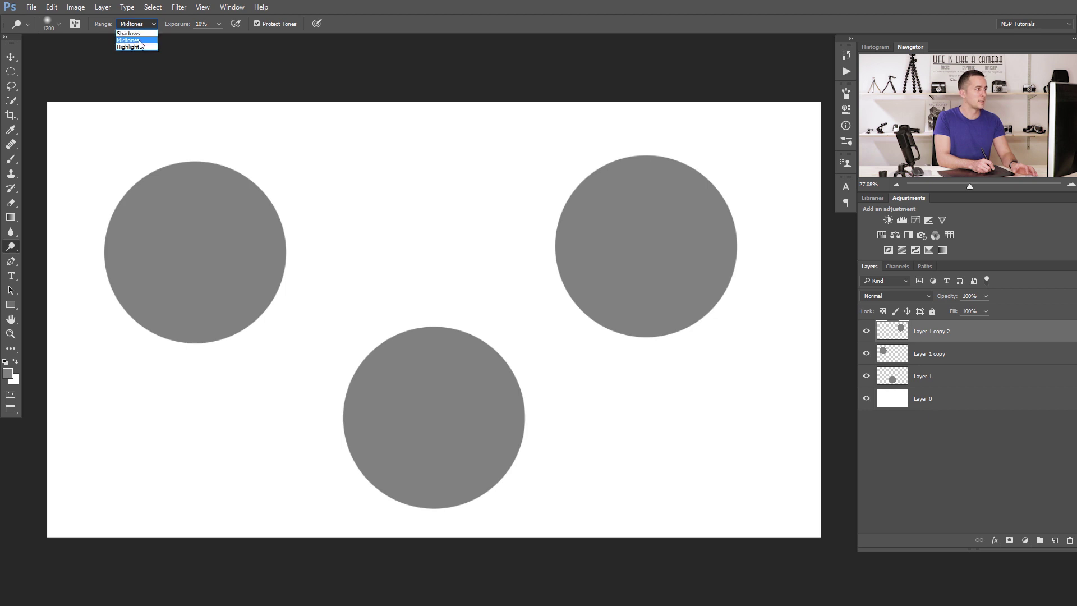
pyautogui.click(139, 40)
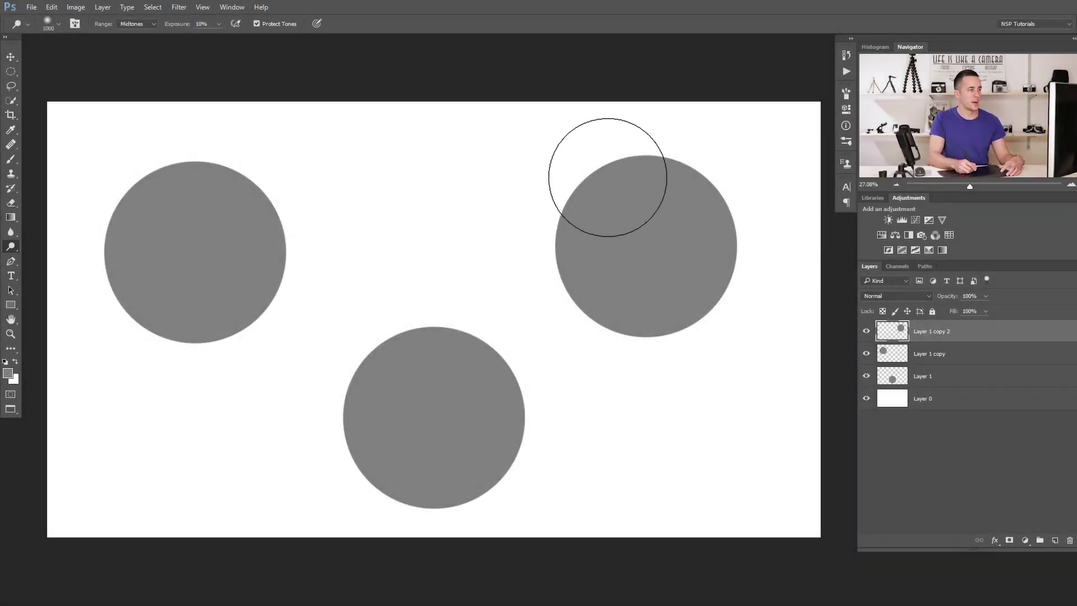
pyautogui.moveTo(680, 293)
pyautogui.mouseDown()
pyautogui.moveTo(701, 280)
pyautogui.moveTo(662, 319)
pyautogui.moveTo(685, 291)
pyautogui.moveTo(674, 278)
pyautogui.moveTo(681, 267)
pyautogui.moveTo(669, 278)
pyautogui.moveTo(692, 260)
pyautogui.moveTo(657, 285)
pyautogui.moveTo(670, 260)
pyautogui.mouseUp()
pyautogui.press('[')
pyautogui.press('[')
pyautogui.press('[')
pyautogui.press('[')
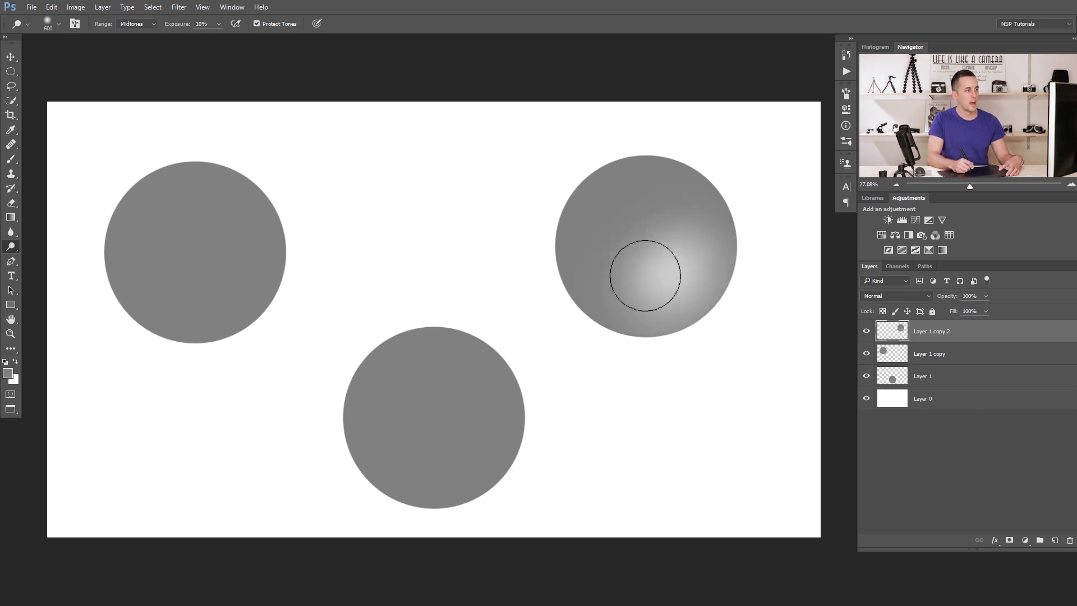
# Darken the upper-left area of the upper-right circle with the Burn tool, using the Midtones range at 16% exposure.
pyautogui.rightClick(12, 250)
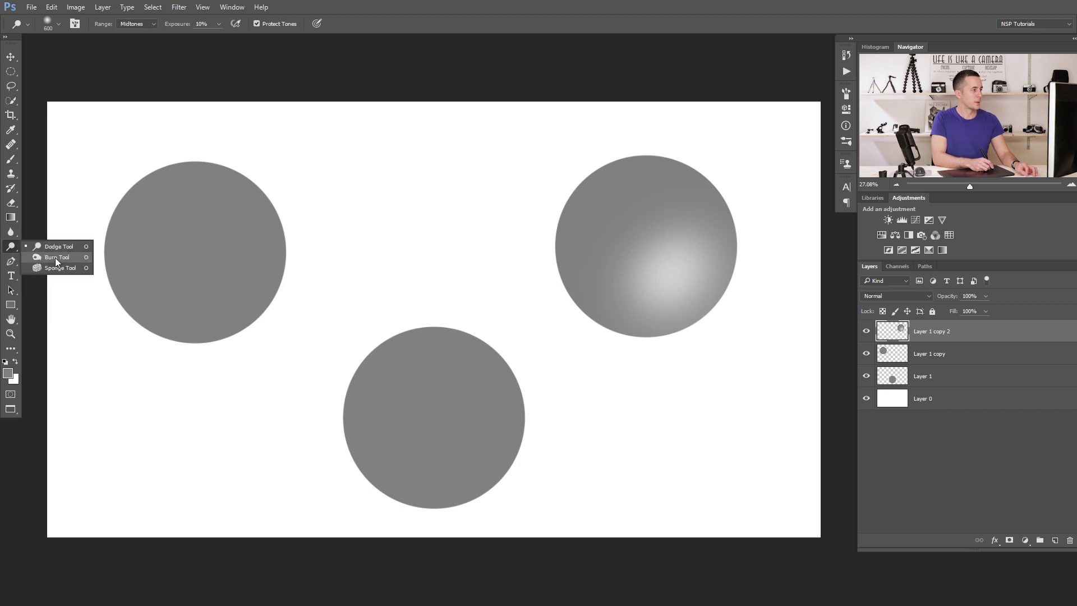
pyautogui.click(70, 257)
pyautogui.moveTo(571, 175)
pyautogui.mouseDown()
pyautogui.moveTo(536, 247)
pyautogui.moveTo(619, 145)
pyautogui.moveTo(632, 142)
pyautogui.moveTo(541, 202)
pyautogui.moveTo(677, 156)
pyautogui.moveTo(690, 168)
pyautogui.moveTo(702, 158)
pyautogui.moveTo(680, 139)
pyautogui.moveTo(561, 145)
pyautogui.moveTo(635, 124)
pyautogui.moveTo(553, 256)
pyautogui.moveTo(534, 219)
pyautogui.moveTo(567, 293)
pyautogui.moveTo(575, 155)
pyautogui.moveTo(631, 134)
pyautogui.moveTo(550, 178)
pyautogui.moveTo(679, 151)
pyautogui.moveTo(635, 138)
pyautogui.moveTo(673, 149)
pyautogui.moveTo(619, 145)
pyautogui.moveTo(675, 165)
pyautogui.moveTo(710, 157)
pyautogui.moveTo(554, 188)
pyautogui.moveTo(664, 150)
pyautogui.moveTo(543, 274)
pyautogui.moveTo(550, 227)
pyautogui.moveTo(570, 316)
pyautogui.moveTo(521, 218)
pyautogui.moveTo(551, 304)
pyautogui.moveTo(563, 171)
pyautogui.moveTo(549, 187)
pyautogui.moveTo(656, 135)
pyautogui.moveTo(696, 146)
pyautogui.moveTo(631, 145)
pyautogui.moveTo(695, 157)
pyautogui.moveTo(675, 154)
pyautogui.moveTo(590, 195)
pyautogui.moveTo(591, 183)
pyautogui.moveTo(555, 259)
pyautogui.moveTo(608, 170)
pyautogui.moveTo(576, 237)
pyautogui.moveTo(602, 171)
pyautogui.moveTo(593, 167)
pyautogui.moveTo(564, 245)
pyautogui.moveTo(551, 211)
pyautogui.moveTo(574, 178)
pyautogui.moveTo(554, 282)
pyautogui.moveTo(600, 166)
pyautogui.moveTo(660, 143)
pyautogui.moveTo(720, 172)
pyautogui.mouseUp()
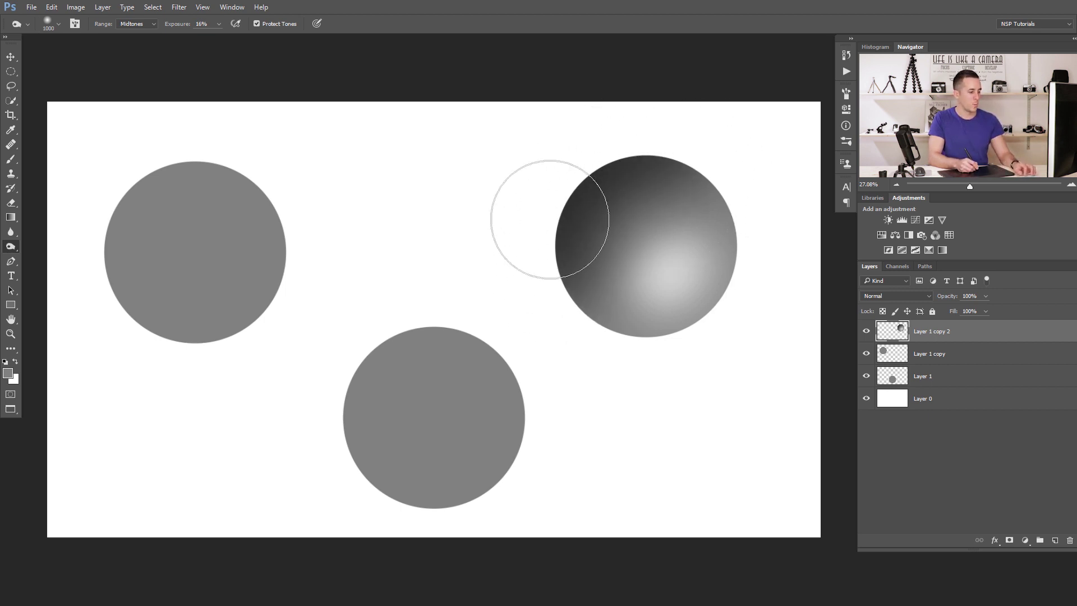
# Strengthen the same circle's highlight with the Dodge tool and burn its lower-right rim with a 900 px Burn brush.
pyautogui.rightClick(12, 250)
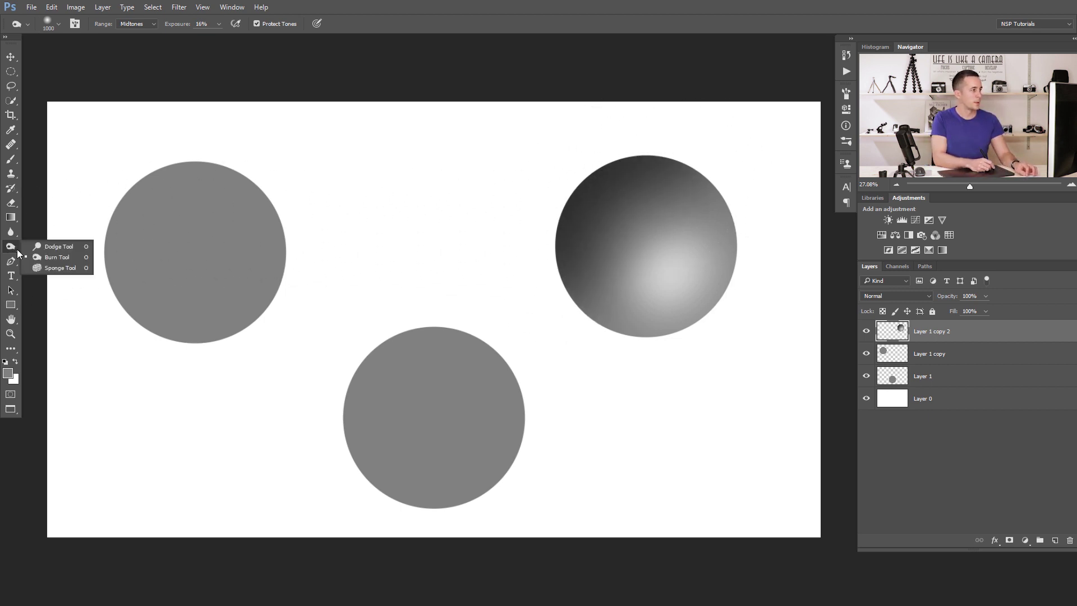
pyautogui.click(63, 247)
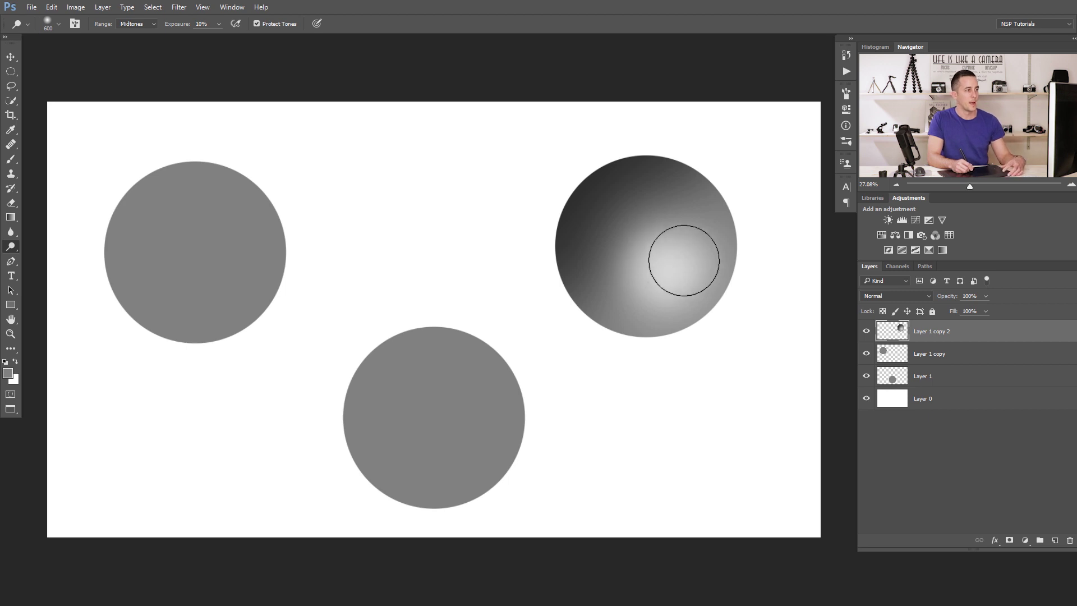
pyautogui.rightClick(14, 245)
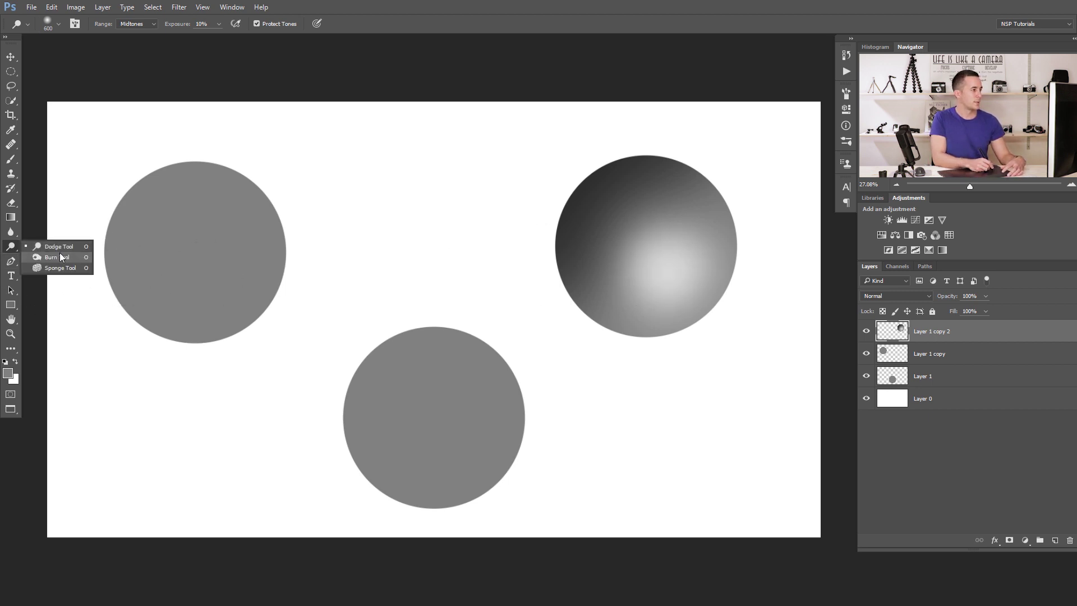
pyautogui.click(64, 259)
pyautogui.press('[')
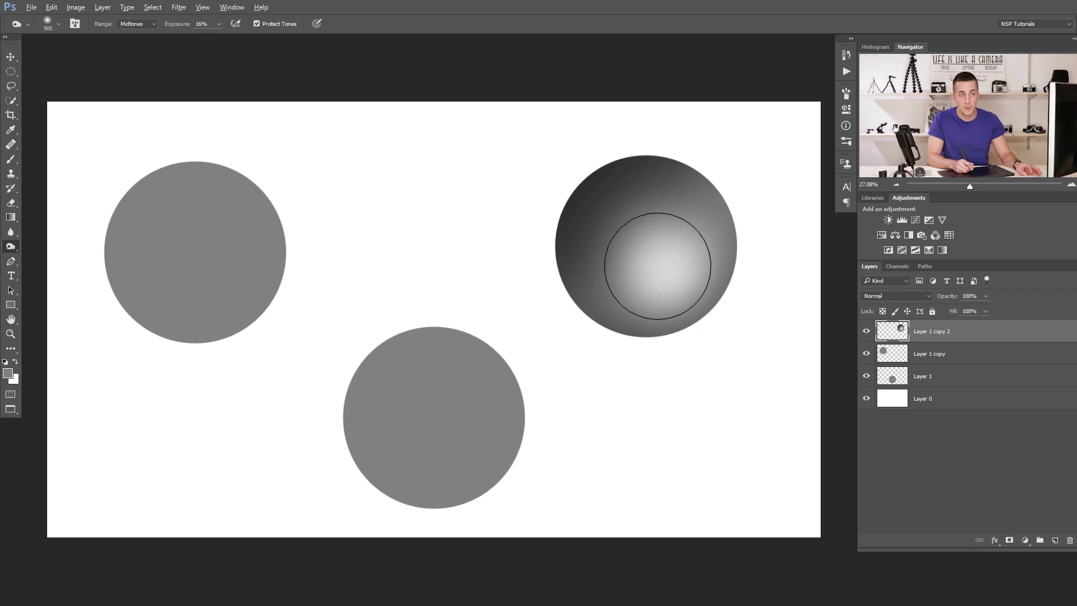
pyautogui.moveTo(663, 255)
pyautogui.mouseDown()
pyautogui.moveTo(650, 266)
pyautogui.moveTo(688, 247)
pyautogui.moveTo(733, 298)
pyautogui.mouseUp()
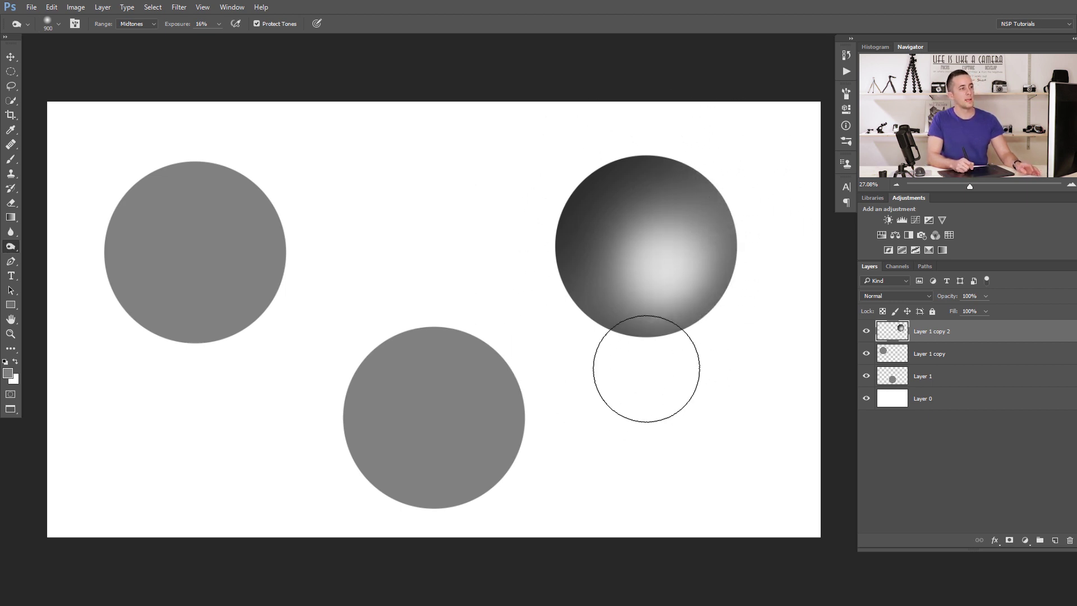
# Move the shaded circle slightly up and to the right on the canvas.
pyautogui.moveTo(699, 262)
pyautogui.mouseDown()
pyautogui.moveTo(640, 258)
pyautogui.moveTo(665, 280)
pyautogui.moveTo(628, 290)
pyautogui.moveTo(551, 412)
pyautogui.moveTo(611, 443)
pyautogui.moveTo(479, 432)
pyautogui.moveTo(442, 443)
pyautogui.moveTo(637, 320)
pyautogui.moveTo(677, 248)
pyautogui.mouseUp()
pyautogui.press('v')
pyautogui.moveTo(677, 248); pyautogui.dragTo(693, 240)
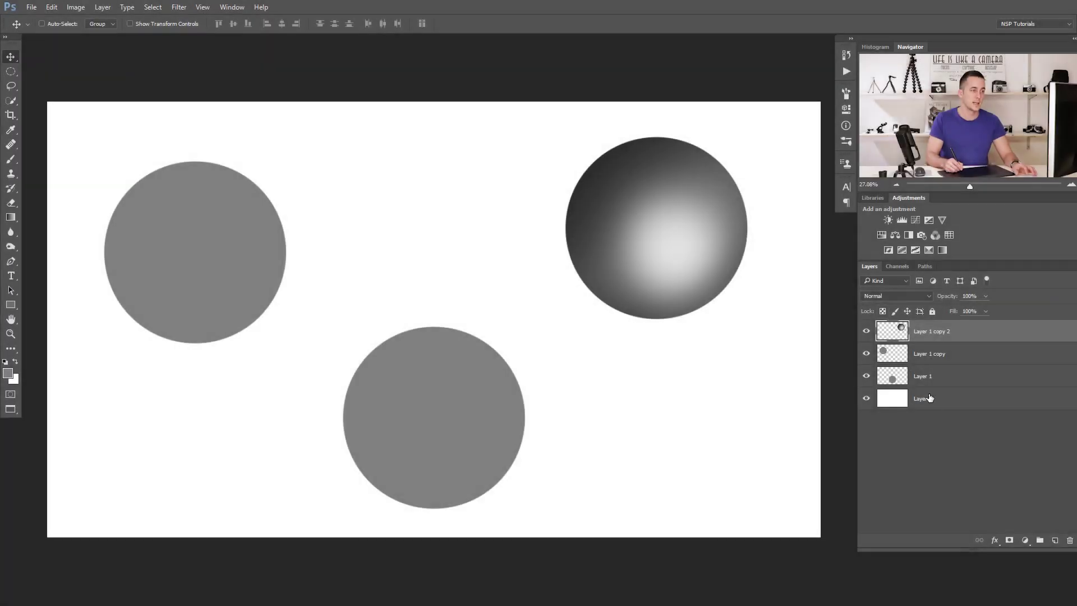
# Create a new layer above Layer 1 copy and fill it with 50% Gray in Normal mode at 100% opacity.
pyautogui.click(894, 359)
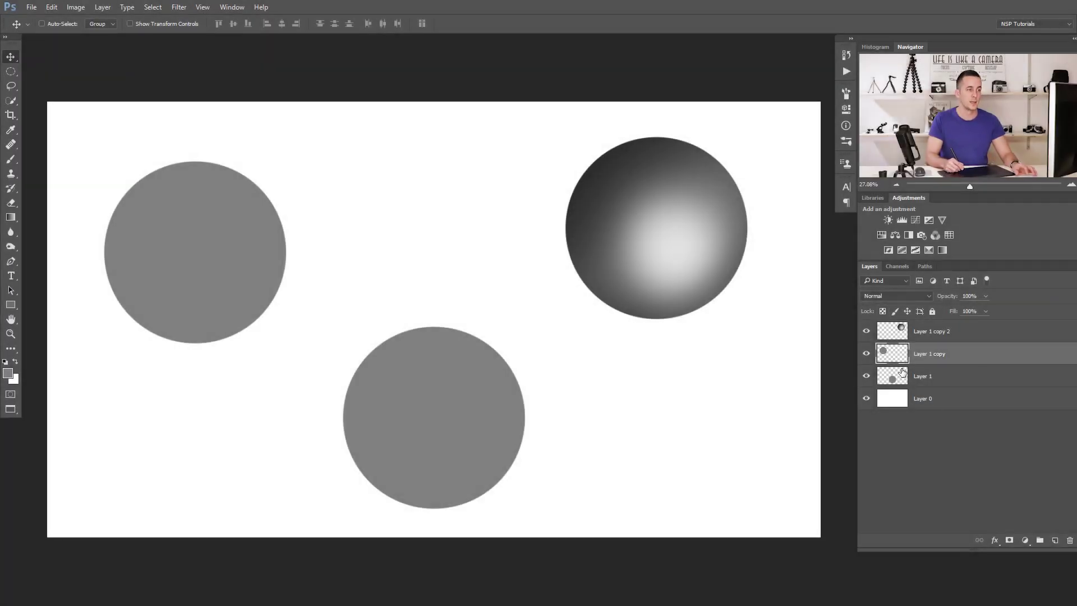
pyautogui.click(1056, 540)
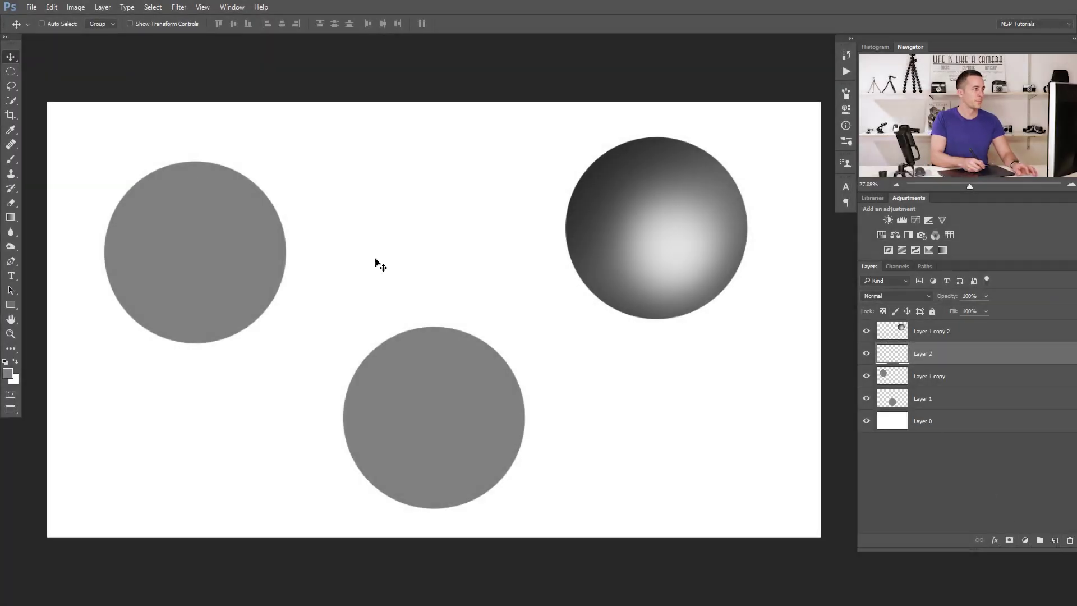
pyautogui.click(52, 7)
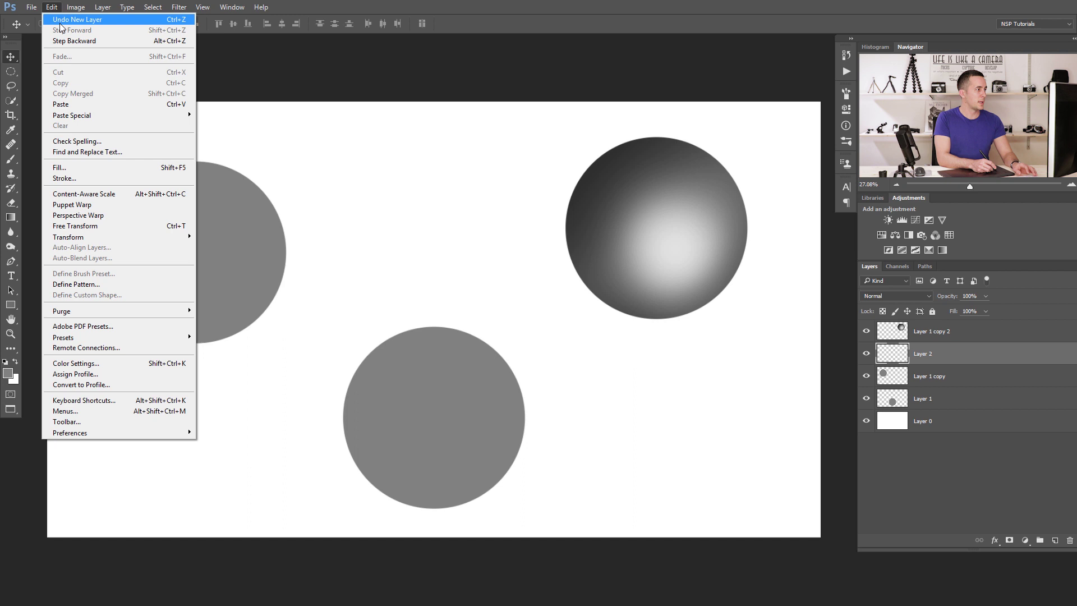
pyautogui.click(95, 167)
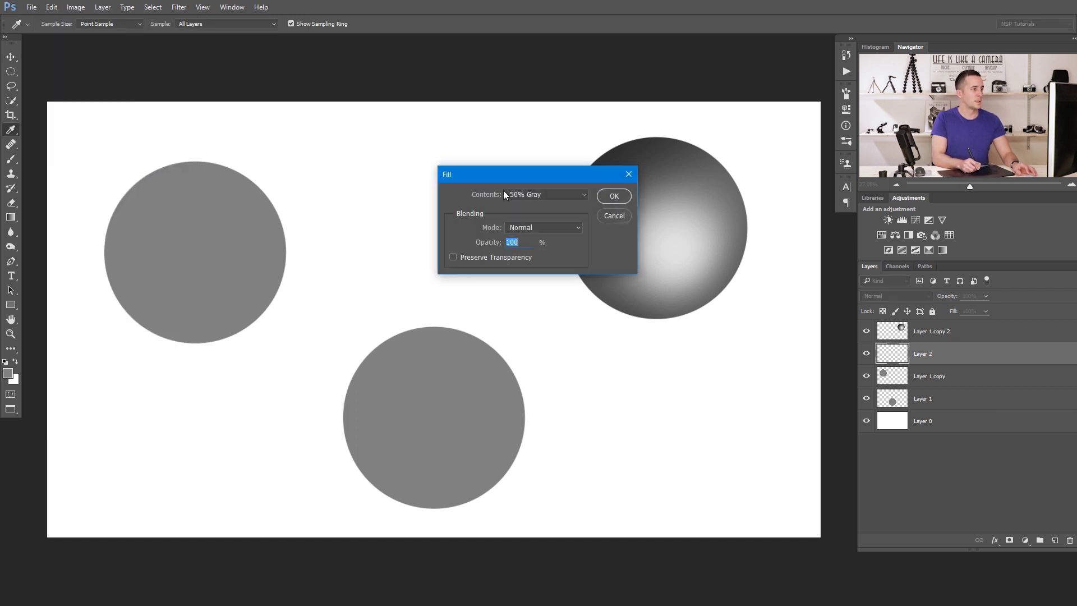
pyautogui.click(545, 274)
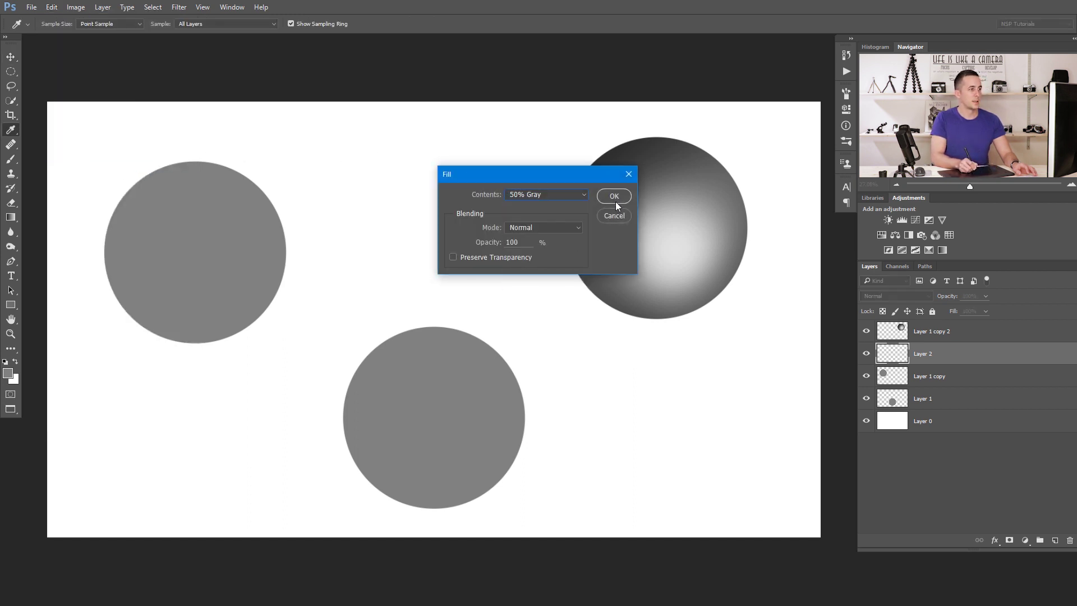
pyautogui.click(615, 197)
# Set the gray layer's blend mode to Soft Light and clip it to Layer 1 copy.
pyautogui.click(886, 296)
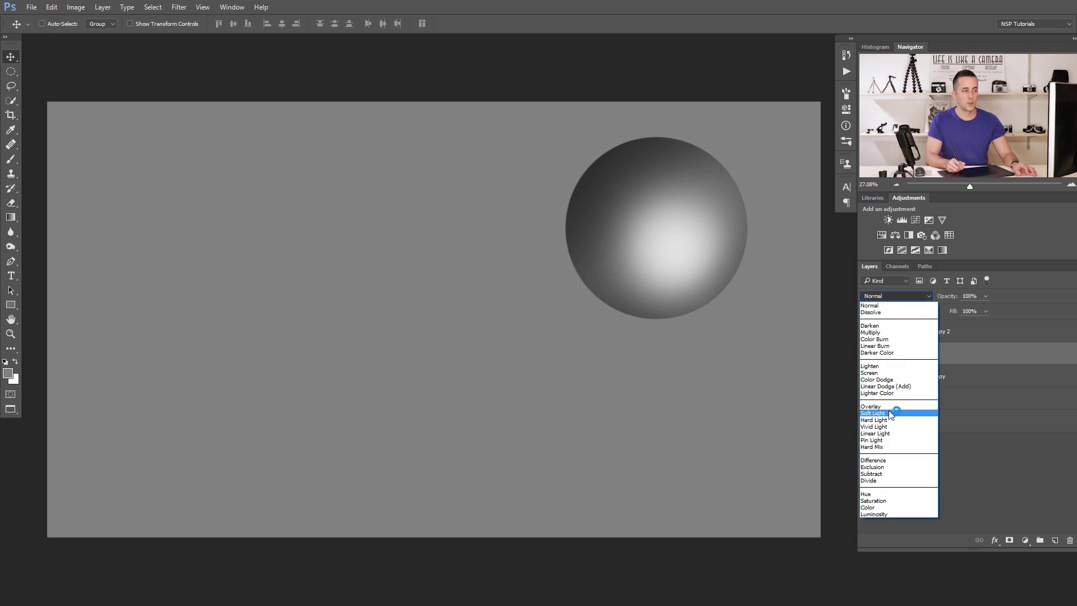
pyautogui.press('b')
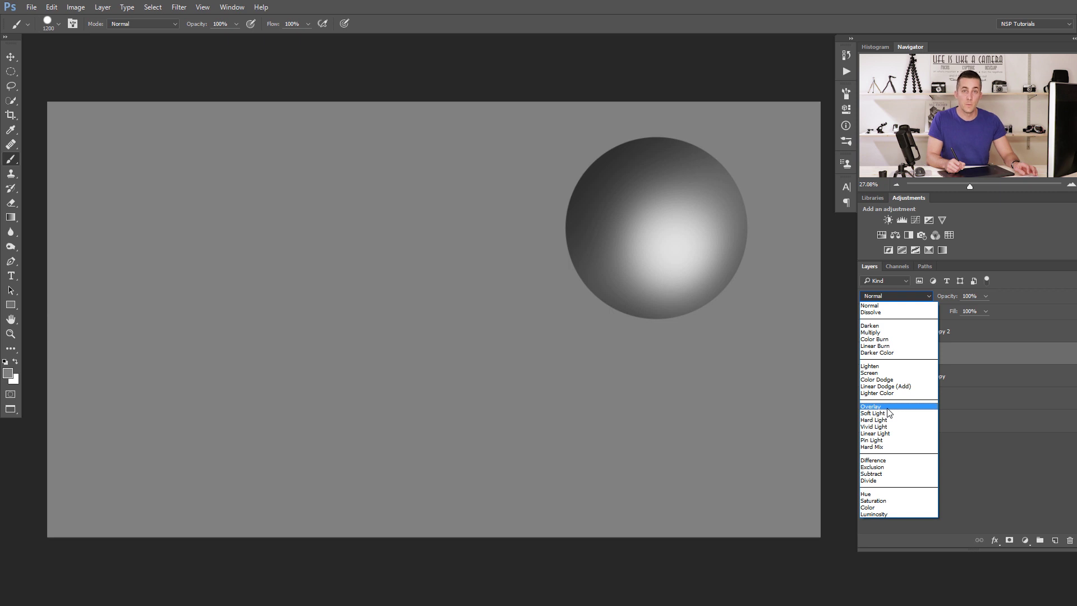
pyautogui.click(884, 416)
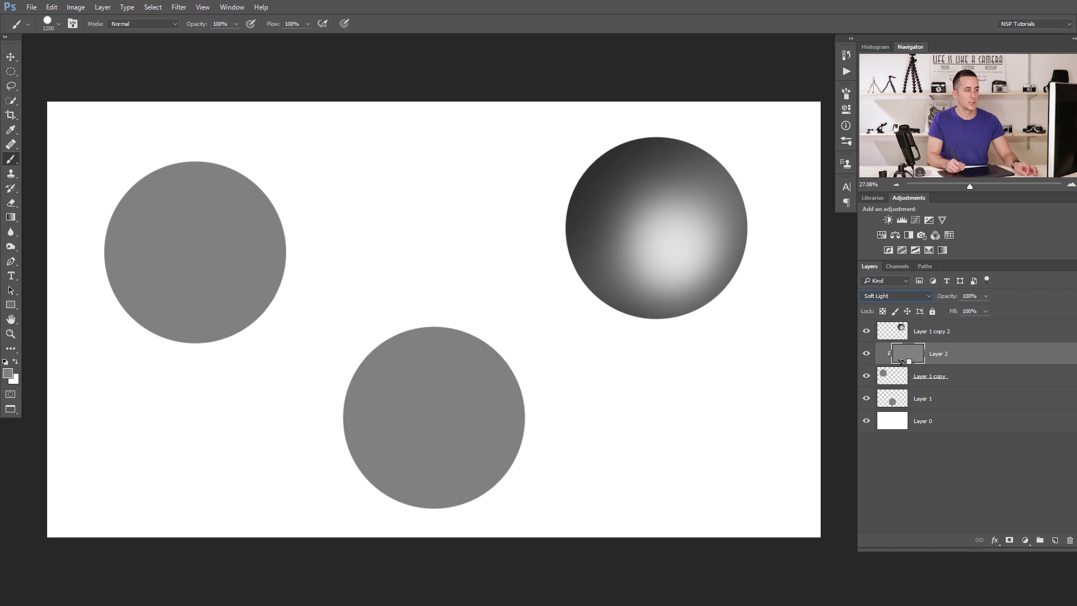
pyautogui.click(887, 379)
pyautogui.click(905, 359)
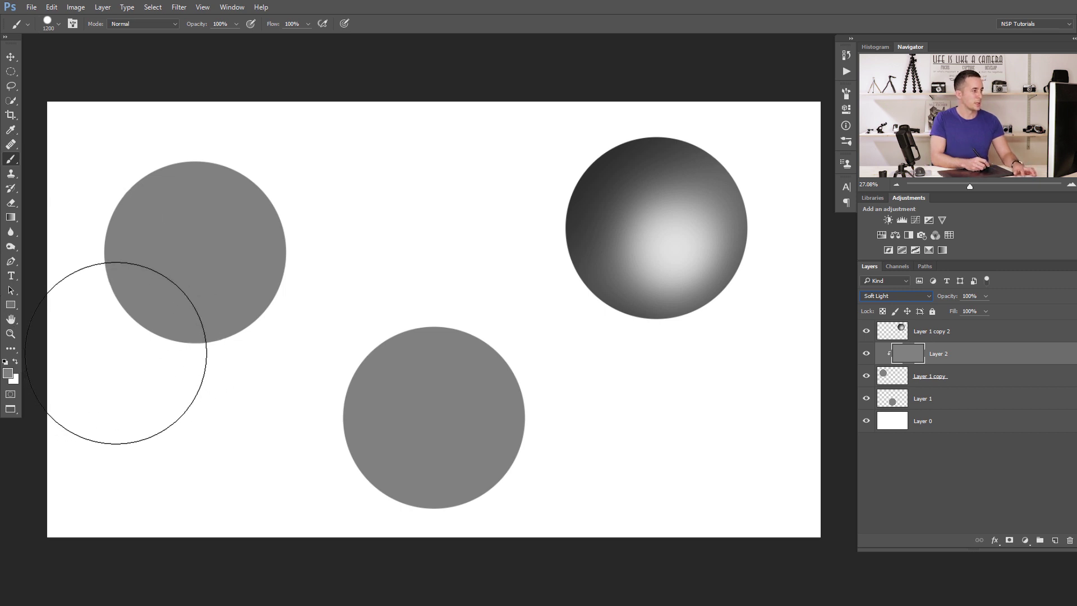
# Set the Brush to black at 10% opacity and 1000 px with a soft edge, and undo the trial strokes on the upper-left circle.
pyautogui.press('v')
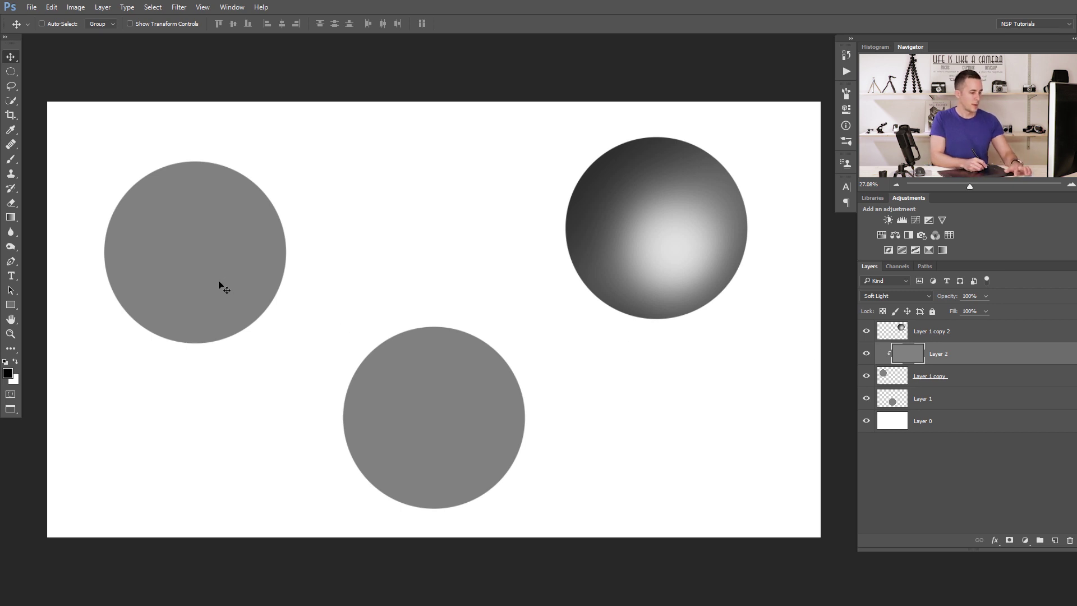
pyautogui.press('b')
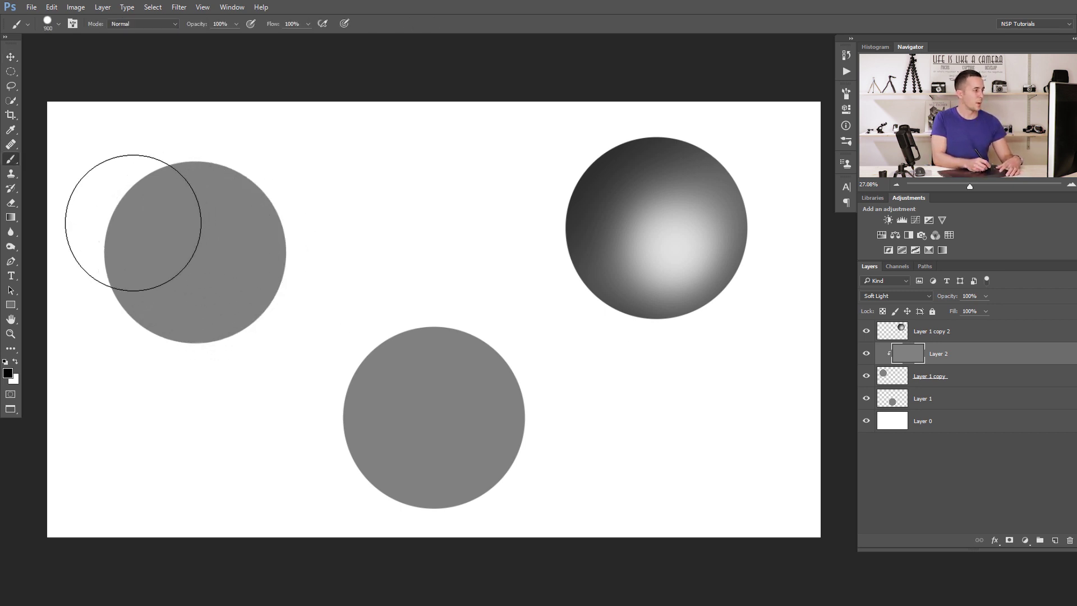
pyautogui.press(']')
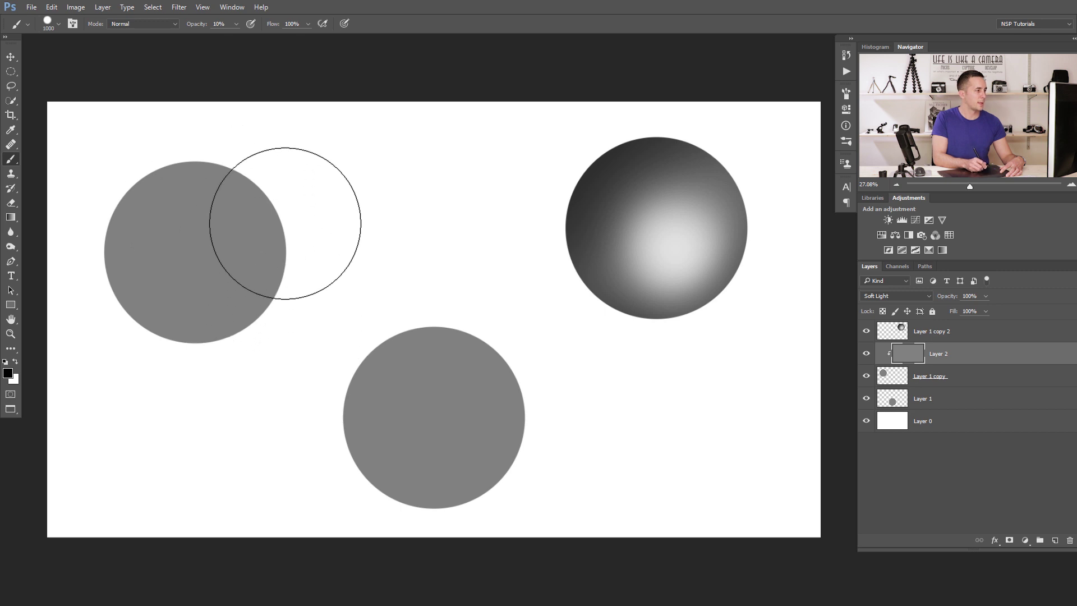
pyautogui.moveTo(298, 221)
pyautogui.mouseDown()
pyautogui.moveTo(273, 306)
pyautogui.moveTo(272, 242)
pyautogui.moveTo(284, 232)
pyautogui.moveTo(302, 298)
pyautogui.moveTo(243, 309)
pyautogui.moveTo(244, 281)
pyautogui.mouseUp()
pyautogui.rightClick(281, 244)
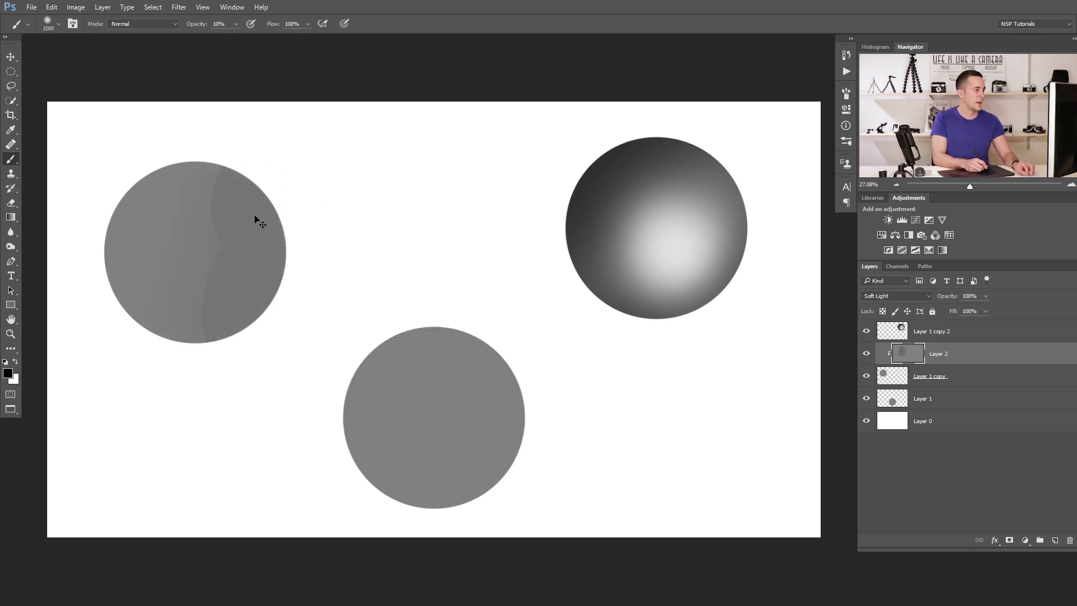
pyautogui.hotkey('ctrl', 'alt', 'z')
pyautogui.hotkey('ctrl', 'alt', 'z')
# Darken the right side of the upper-left circle with black strokes and brighten its upper-left area with white.
pyautogui.moveTo(260, 213)
pyautogui.mouseDown()
pyautogui.moveTo(236, 333)
pyautogui.moveTo(271, 223)
pyautogui.moveTo(235, 331)
pyautogui.moveTo(266, 263)
pyautogui.moveTo(247, 311)
pyautogui.moveTo(267, 273)
pyautogui.moveTo(271, 193)
pyautogui.mouseUp()
pyautogui.moveTo(263, 173)
pyautogui.mouseDown()
pyautogui.moveTo(262, 283)
pyautogui.moveTo(245, 318)
pyautogui.moveTo(267, 175)
pyautogui.moveTo(252, 304)
pyautogui.moveTo(289, 209)
pyautogui.moveTo(262, 312)
pyautogui.mouseUp()
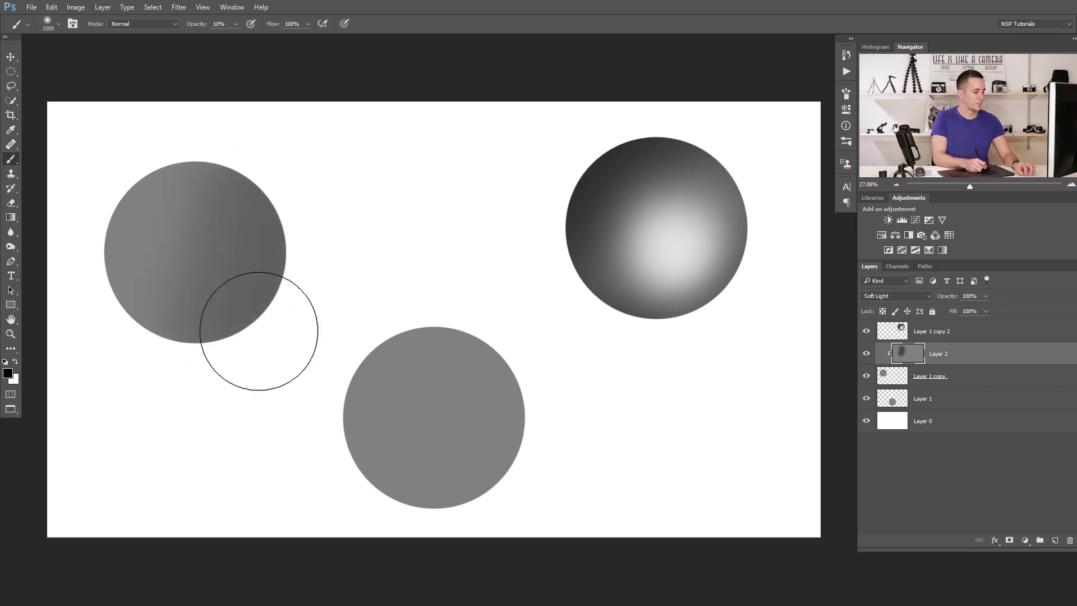
pyautogui.press('x')
pyautogui.moveTo(163, 222)
pyautogui.mouseDown()
pyautogui.moveTo(174, 243)
pyautogui.moveTo(153, 224)
pyautogui.moveTo(150, 183)
pyautogui.mouseUp()
pyautogui.press('[')
pyautogui.press('[')
pyautogui.press('[')
pyautogui.press('[')
pyautogui.press('[')
# Deepen the shadows along the upper-left circle's right and lower edges with a 700 px soft black brush at 10% opacity.
pyautogui.press('x')
pyautogui.press(']')
pyautogui.press(']')
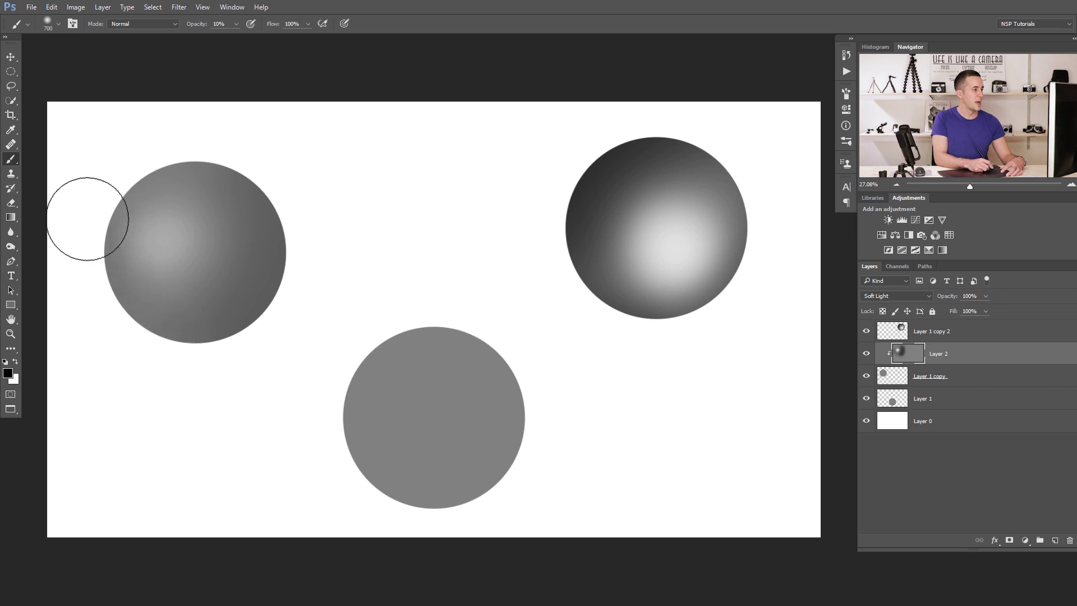
pyautogui.press('x')
pyautogui.press('x')
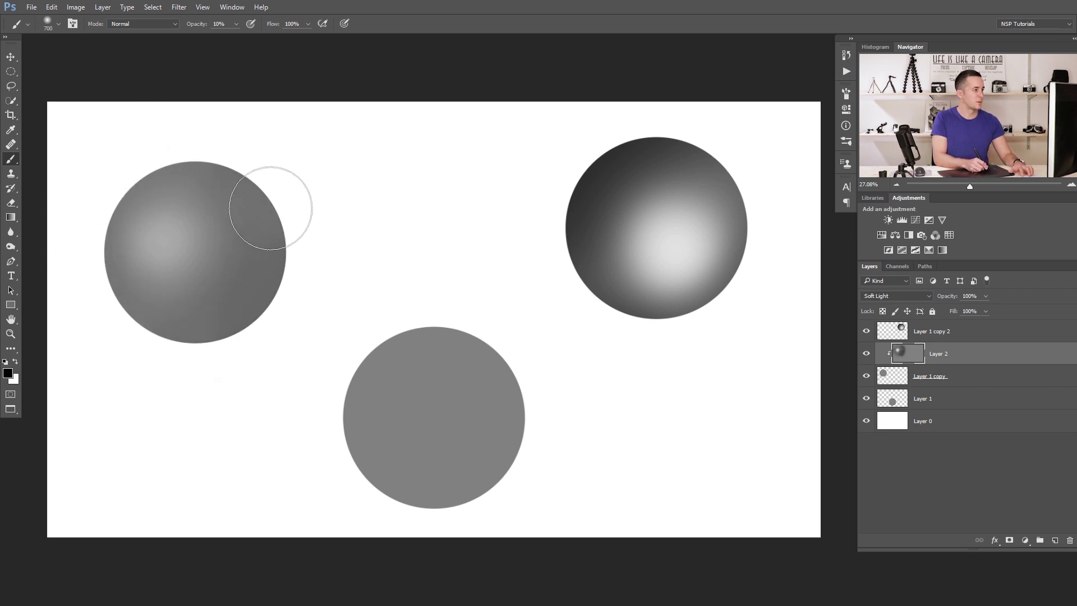
pyautogui.moveTo(269, 255); pyautogui.dragTo(240, 318)
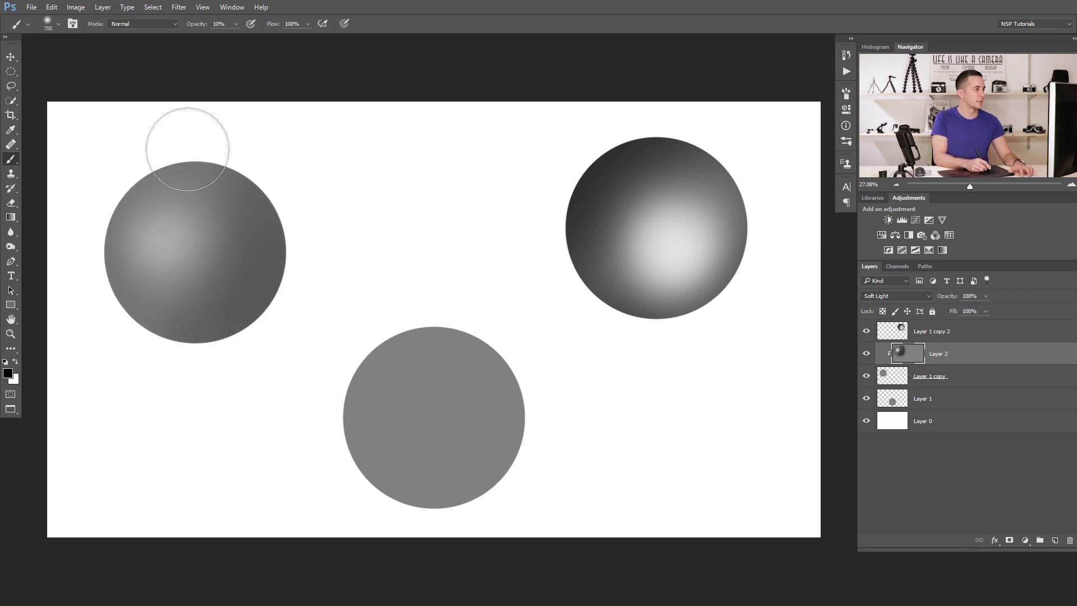
pyautogui.moveTo(193, 158)
pyautogui.mouseDown()
pyautogui.moveTo(246, 250)
pyautogui.moveTo(193, 359)
pyautogui.mouseUp()
pyautogui.moveTo(274, 275); pyautogui.dragTo(205, 359)
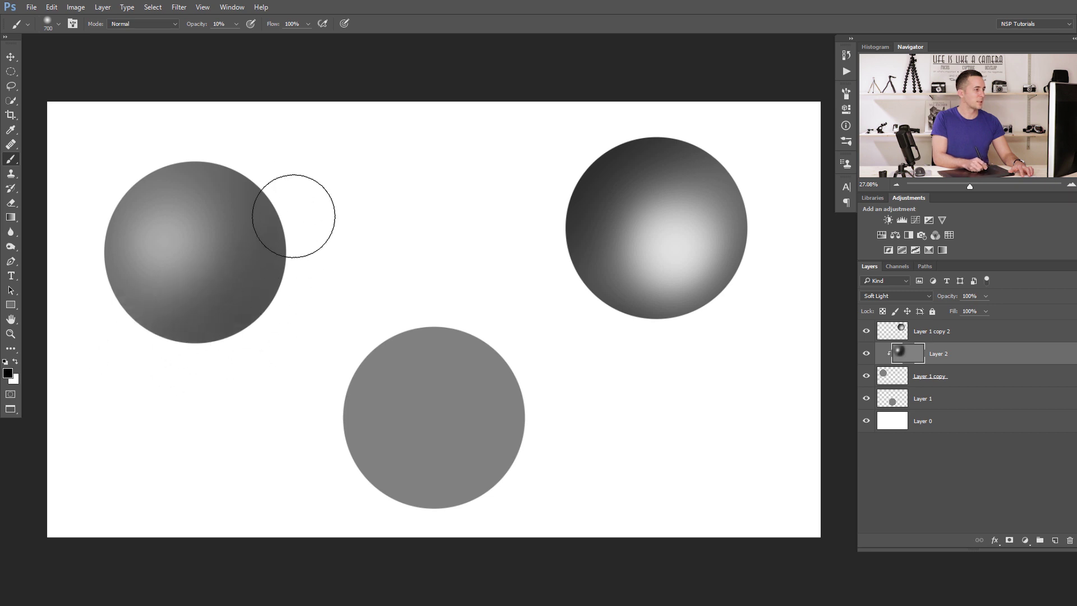
# Brighten the highlight on the upper-left circle with white, and deepen its right edge with a 700 px soft black brush at 10% opacity.
pyautogui.press('x')
pyautogui.moveTo(170, 241); pyautogui.dragTo(163, 240)
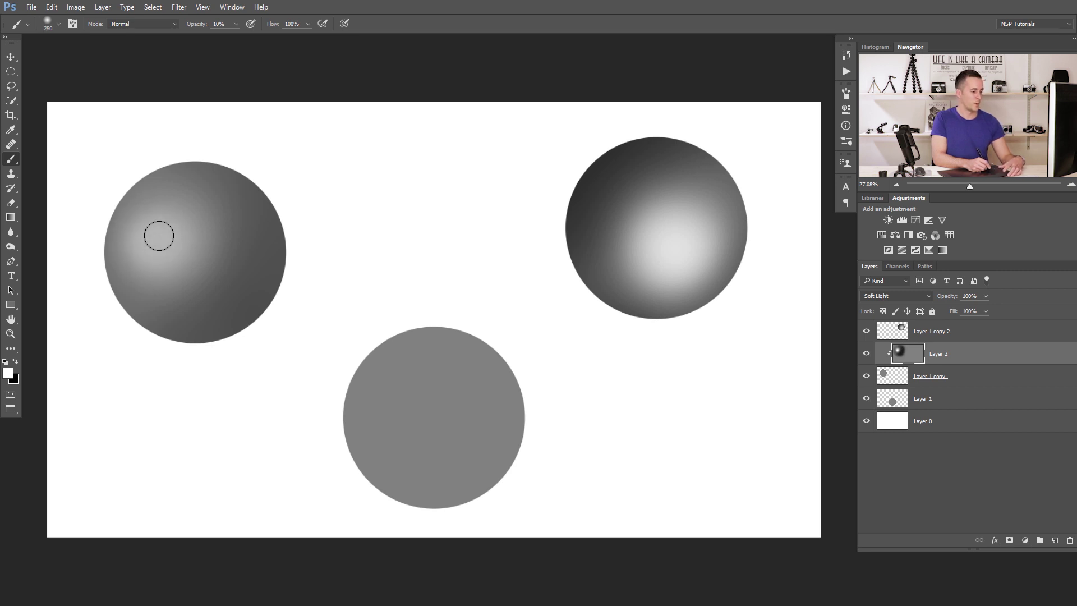
pyautogui.press(']')
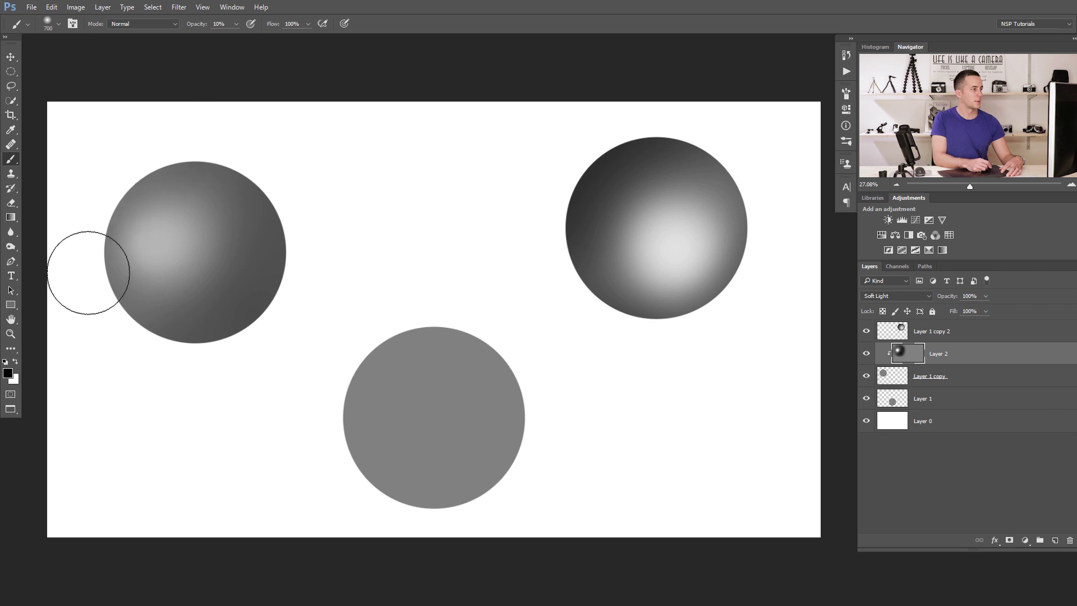
pyautogui.moveTo(286, 220)
pyautogui.mouseDown()
pyautogui.moveTo(260, 152)
pyautogui.moveTo(233, 377)
pyautogui.moveTo(303, 180)
pyautogui.moveTo(302, 199)
pyautogui.mouseUp()
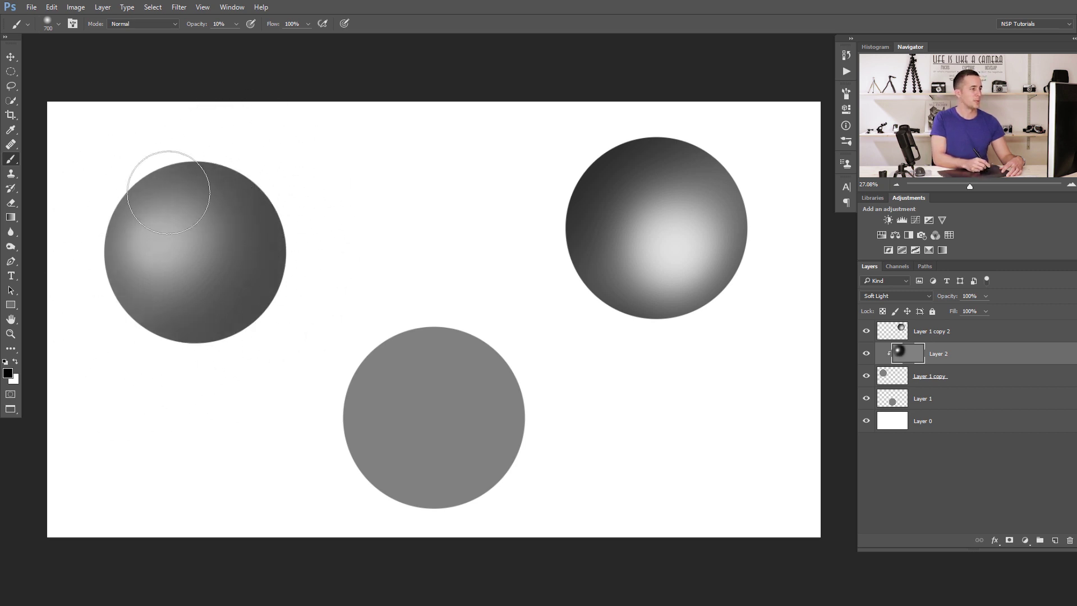
# Select Layer 2 together with Layer 1 copy and move the shaded upper-left circle slightly upward.
pyautogui.click(897, 377)
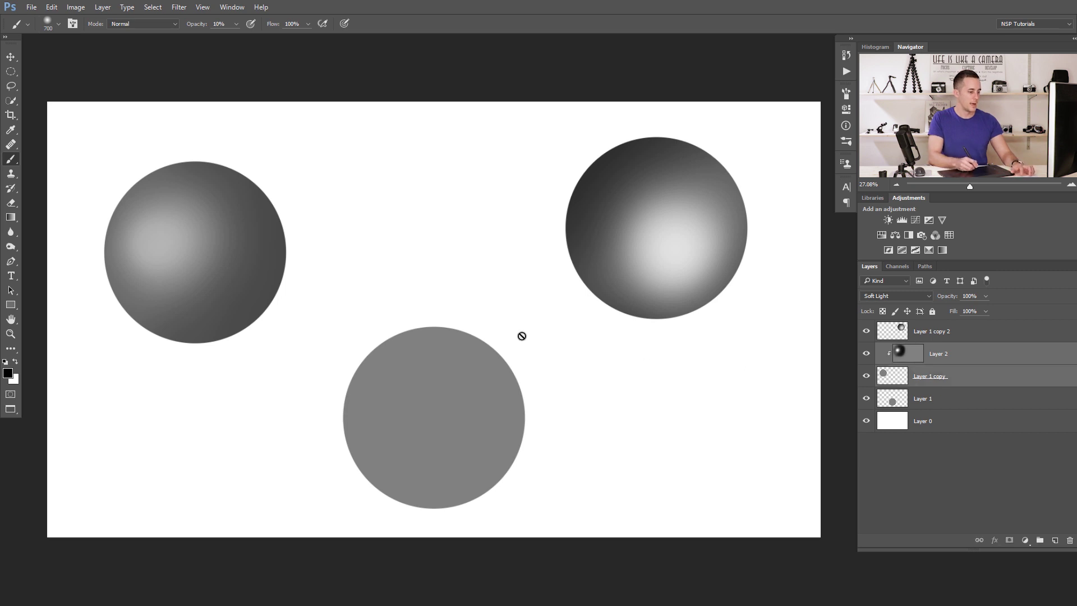
pyautogui.press('v')
pyautogui.moveTo(225, 275)
pyautogui.mouseDown()
pyautogui.moveTo(272, 325)
pyautogui.moveTo(423, 260)
pyautogui.moveTo(413, 250)
pyautogui.moveTo(221, 274)
pyautogui.moveTo(207, 265)
pyautogui.moveTo(220, 263)
pyautogui.mouseUp()
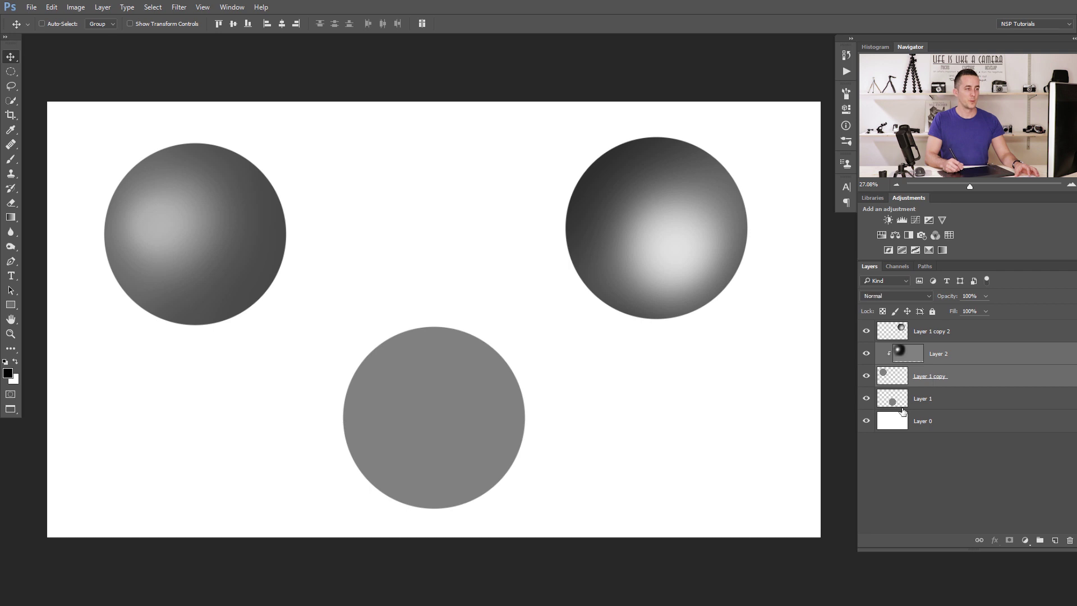
# Add a Curves adjustment above Layer 1, raise the curve to input 71, output 172, and invert its mask to black.
pyautogui.click(953, 398)
pyautogui.click(1030, 542)
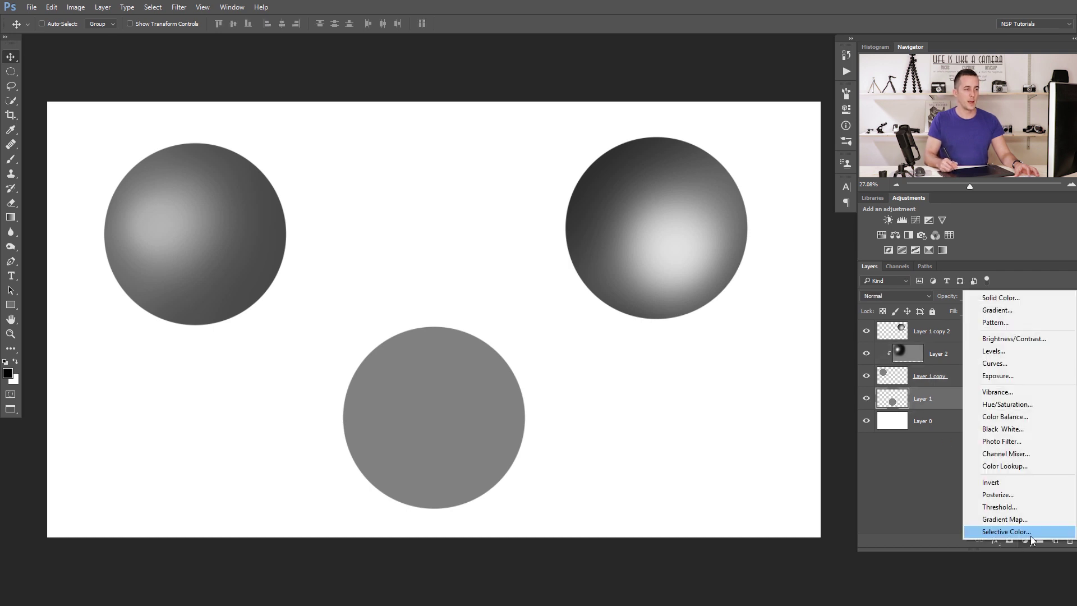
pyautogui.click(1005, 363)
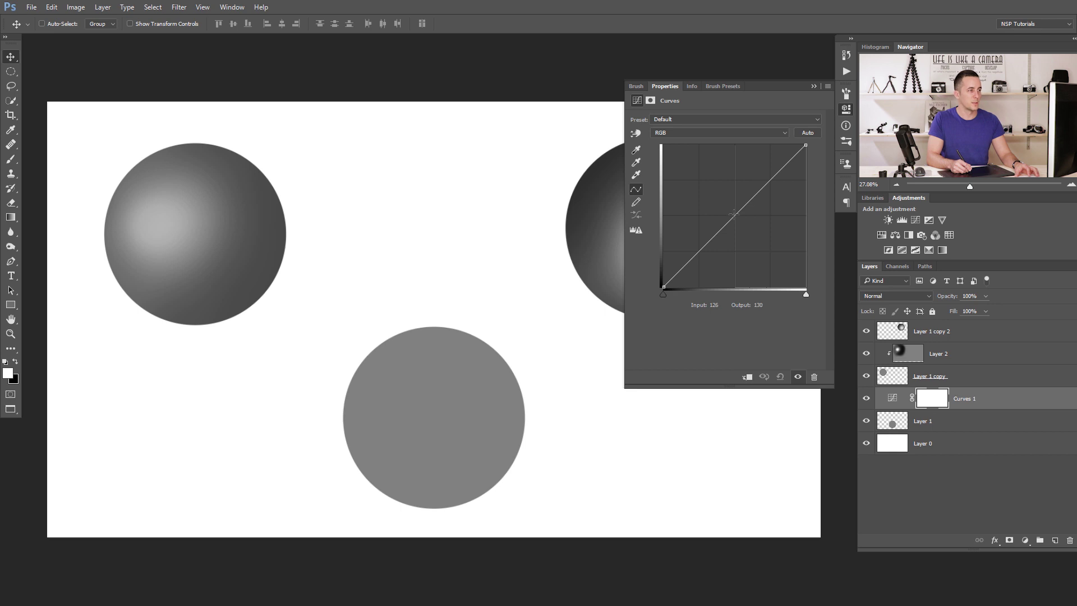
pyautogui.moveTo(734, 213); pyautogui.dragTo(710, 193)
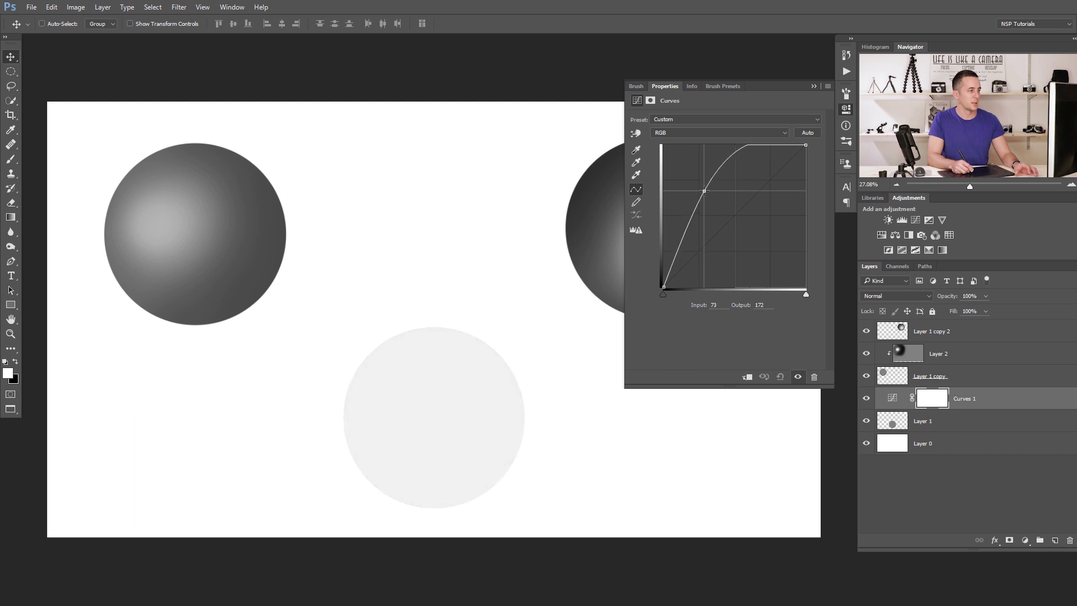
pyautogui.moveTo(704, 191); pyautogui.dragTo(703, 191)
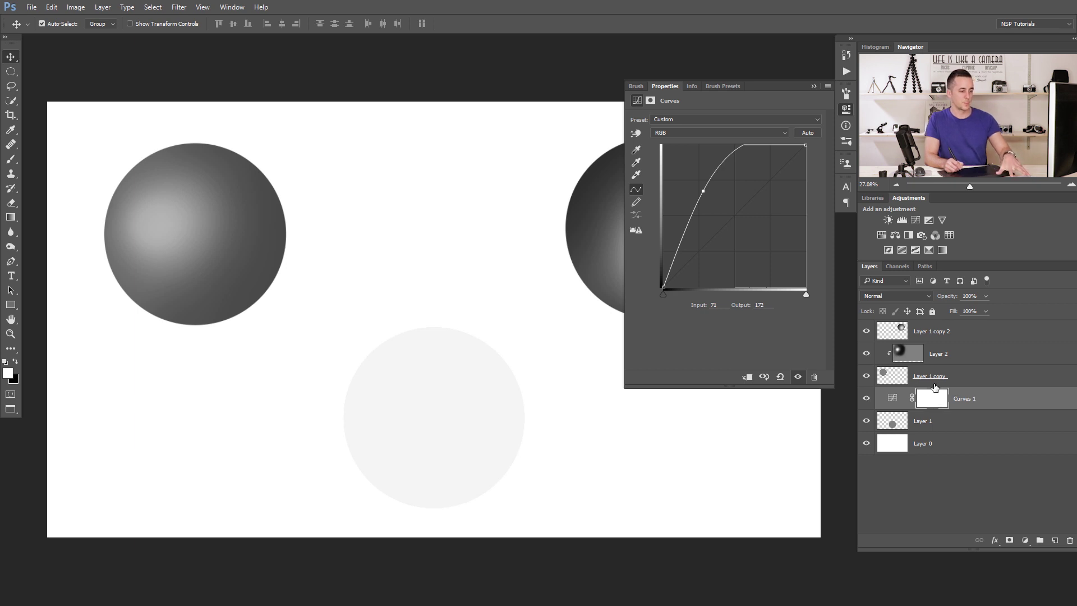
pyautogui.hotkey('ctrl', 'i')
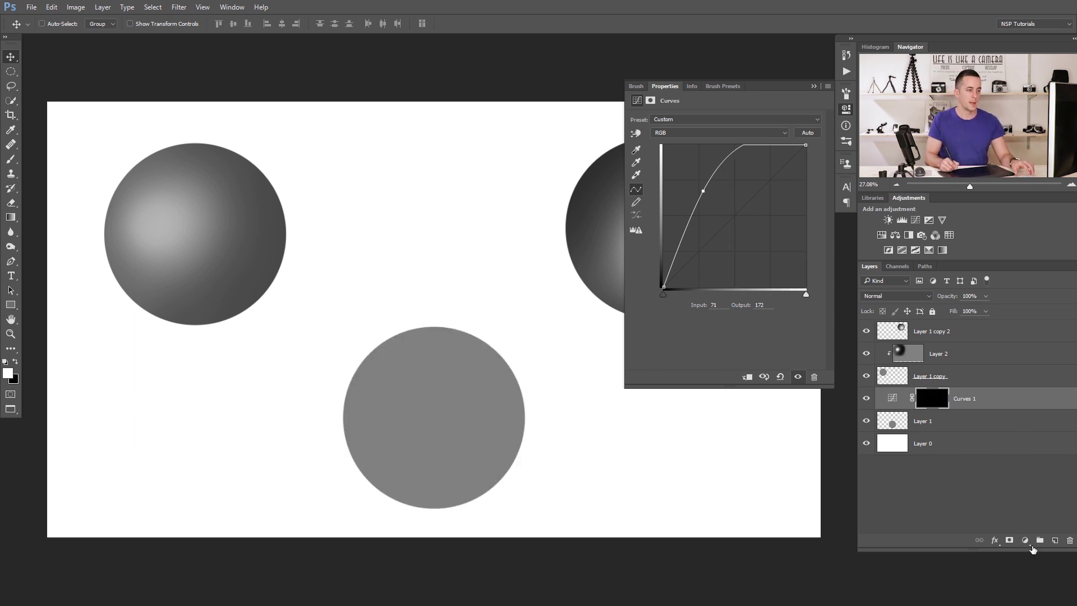
# Add a second Curves adjustment, pull its curve down at input 168 to darken, and invert its mask to black.
pyautogui.click(1025, 540)
pyautogui.click(1004, 366)
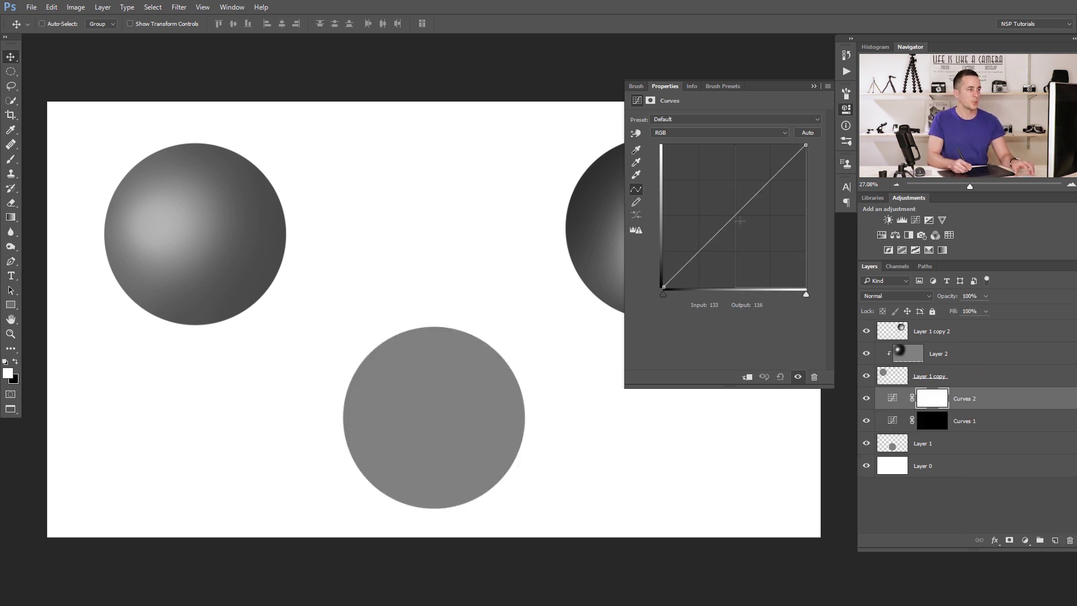
pyautogui.moveTo(737, 219); pyautogui.dragTo(758, 244)
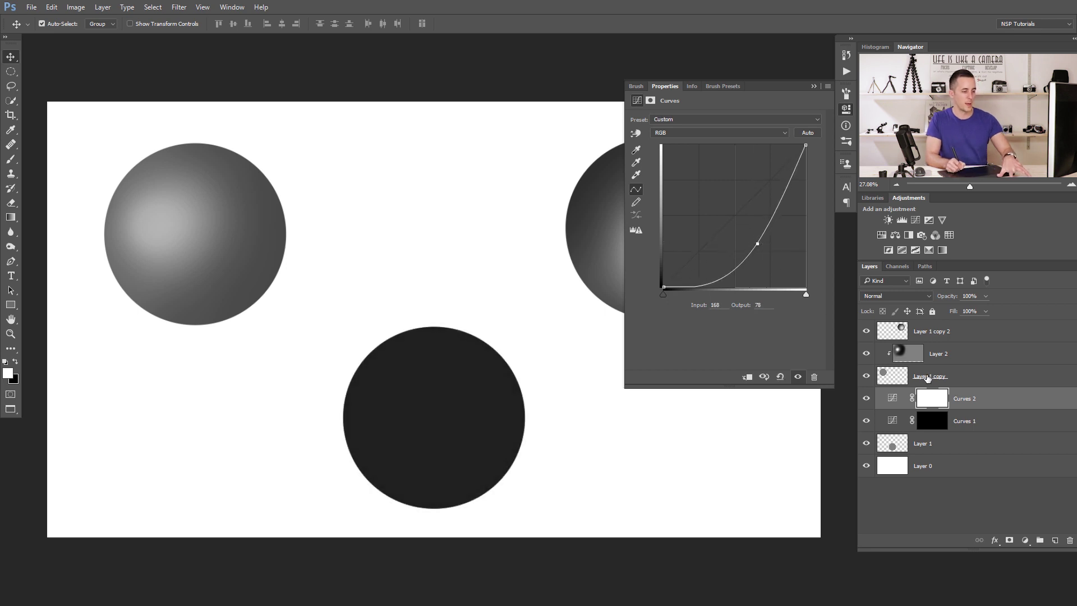
pyautogui.hotkey('ctrl', 'i')
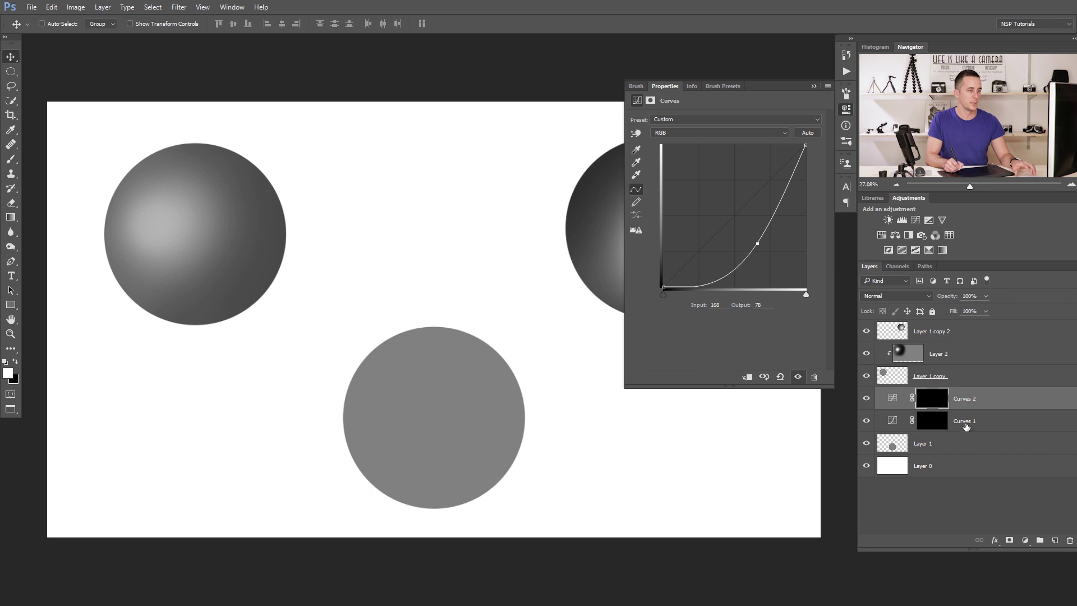
# Rename the brightening Curves 1 layer as D and the darkening Curves 2 layer as B.
pyautogui.doubleClick(974, 421)
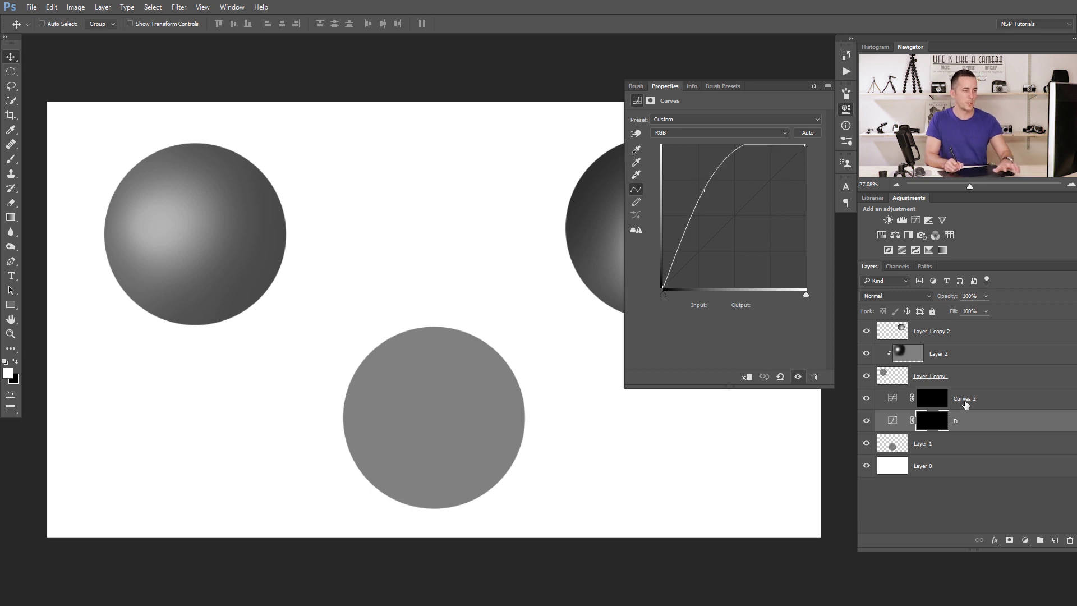
pyautogui.doubleClick(967, 399)
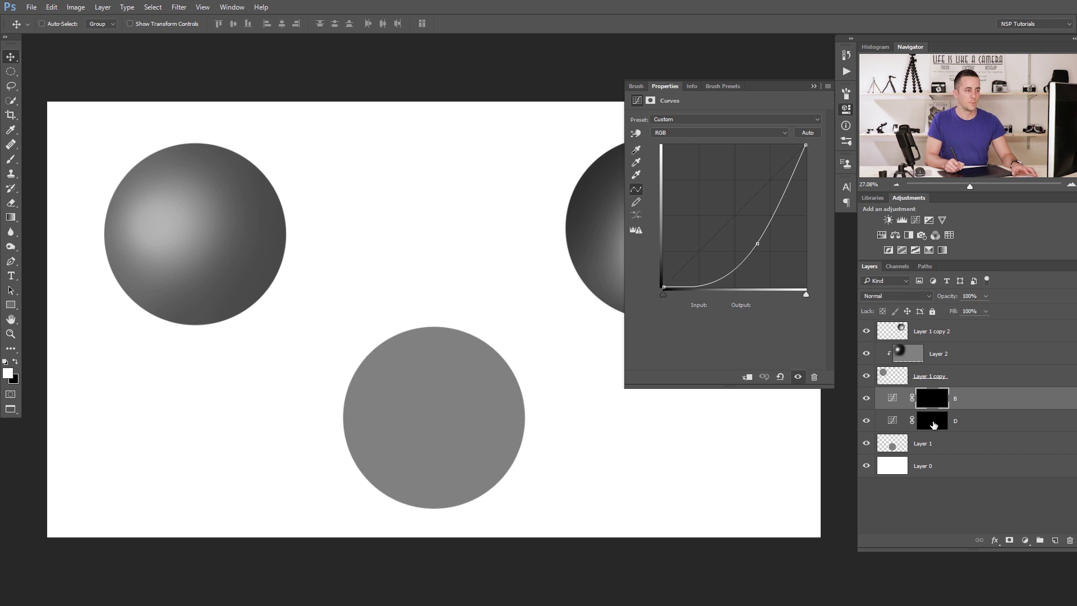
# Paint a bright crescent along the lower circle's right edge on the D layer's mask with a soft white brush at 10% opacity.
pyautogui.click(936, 425)
pyautogui.click(814, 86)
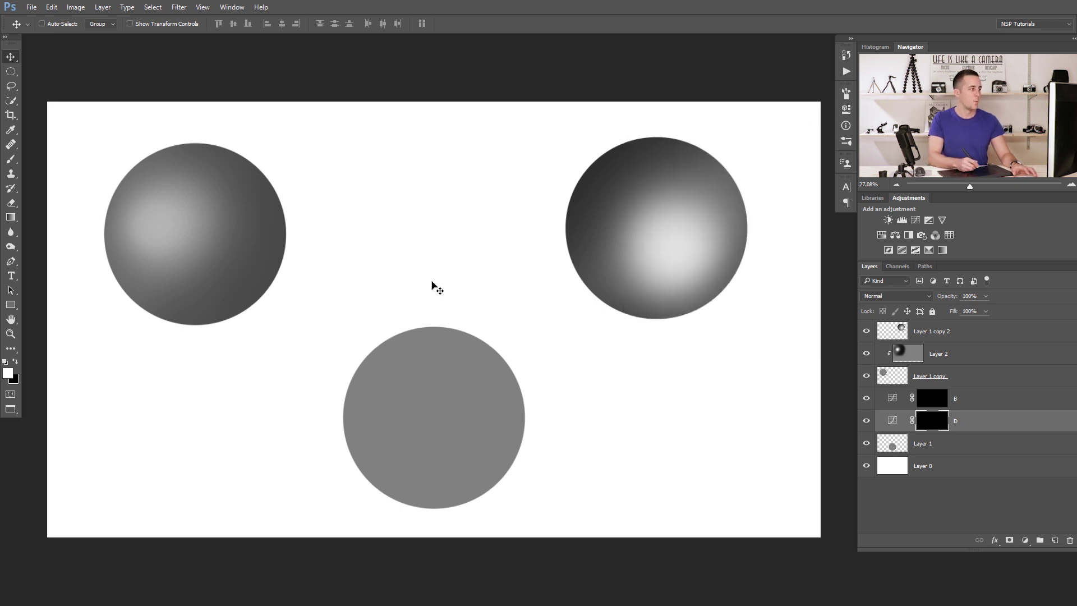
pyautogui.press('b')
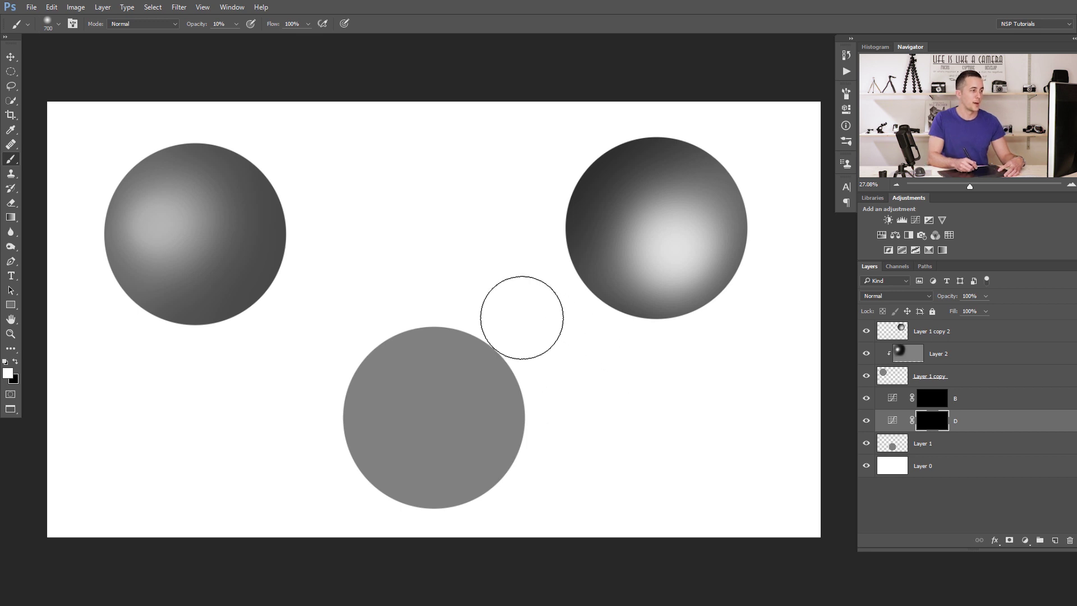
pyautogui.press('[')
pyautogui.press('[')
pyautogui.press('[')
pyautogui.press('[')
pyautogui.press('[')
pyautogui.press('[')
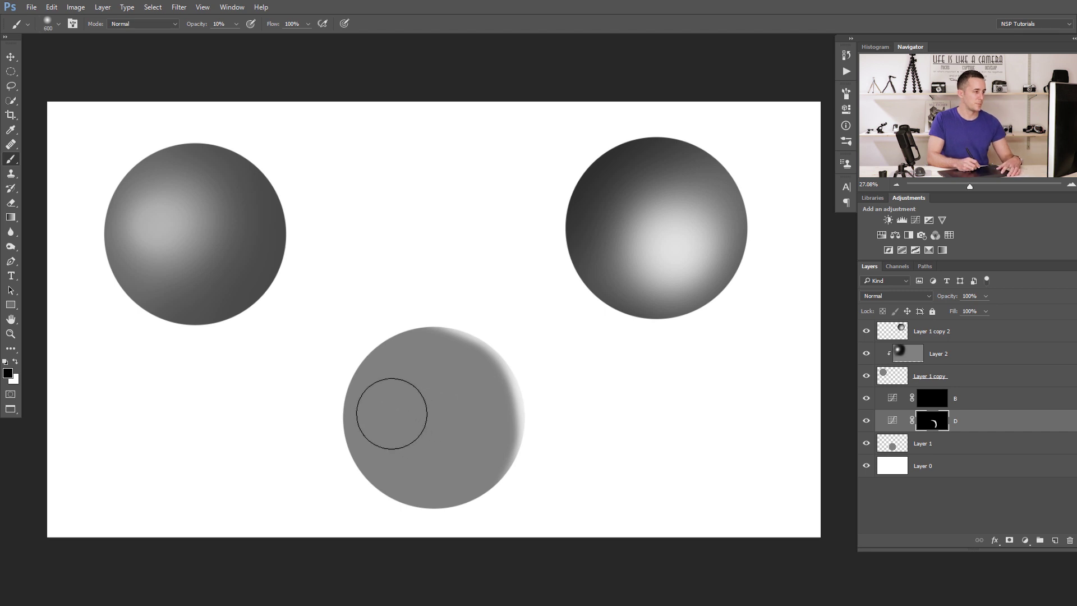
# Build up a soft highlight on the lower circle's left side in the D mask, using white at 10% opacity and increasingly large brushes.
pyautogui.press('x')
pyautogui.moveTo(390, 411); pyautogui.dragTo(390, 414)
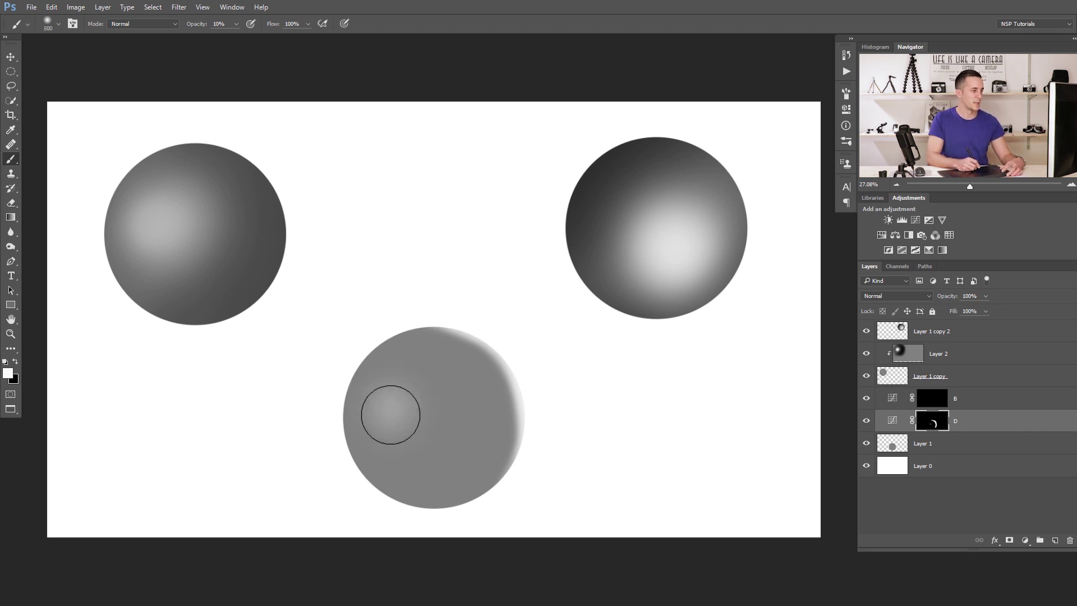
pyautogui.press(']')
pyautogui.press(']')
pyautogui.press(']')
pyautogui.press(']')
pyautogui.press(']')
pyautogui.press(']')
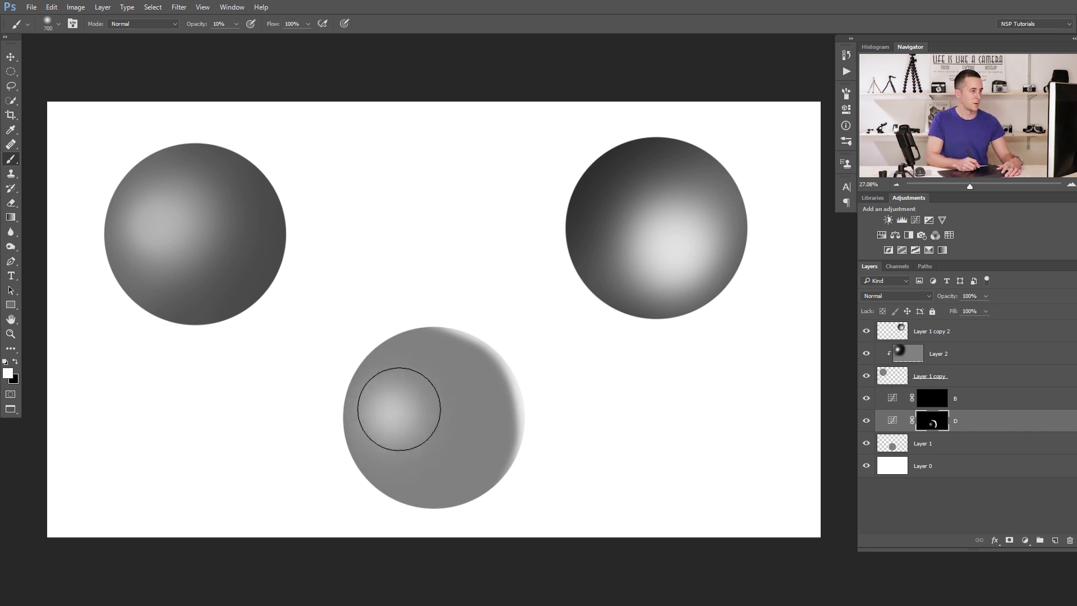
pyautogui.click(410, 423)
pyautogui.press(']')
# Trim the light between the highlight and the crescent on the D mask with black, using a 700 px and a smaller 400 px brush.
pyautogui.press('x')
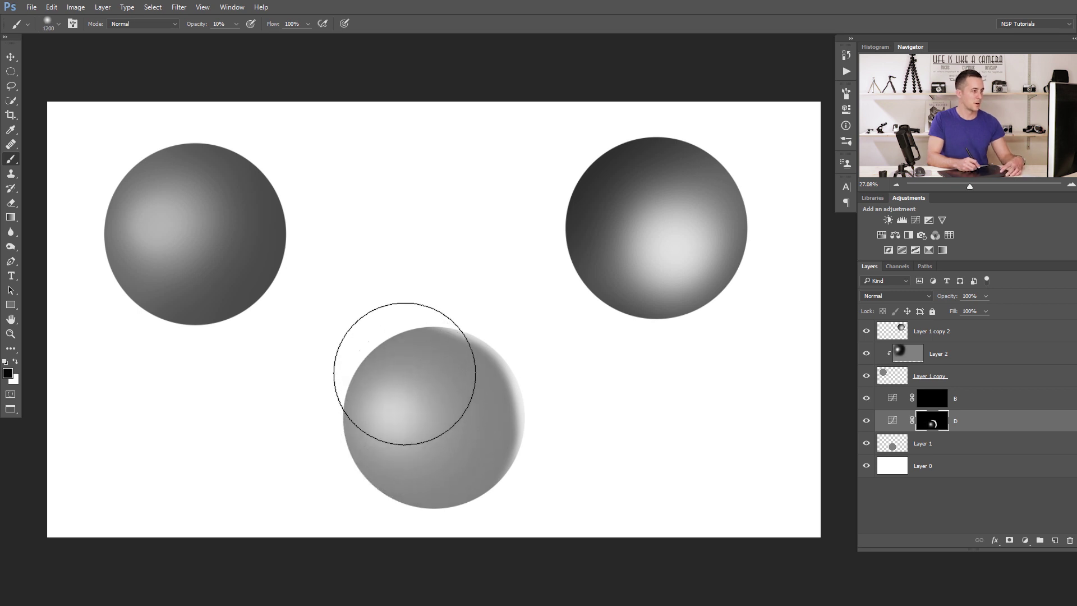
pyautogui.press('[')
pyautogui.press('[')
pyautogui.press('[')
pyautogui.press('[')
pyautogui.press('[')
pyautogui.moveTo(428, 358)
pyautogui.mouseDown()
pyautogui.moveTo(451, 419)
pyautogui.moveTo(476, 438)
pyautogui.mouseUp()
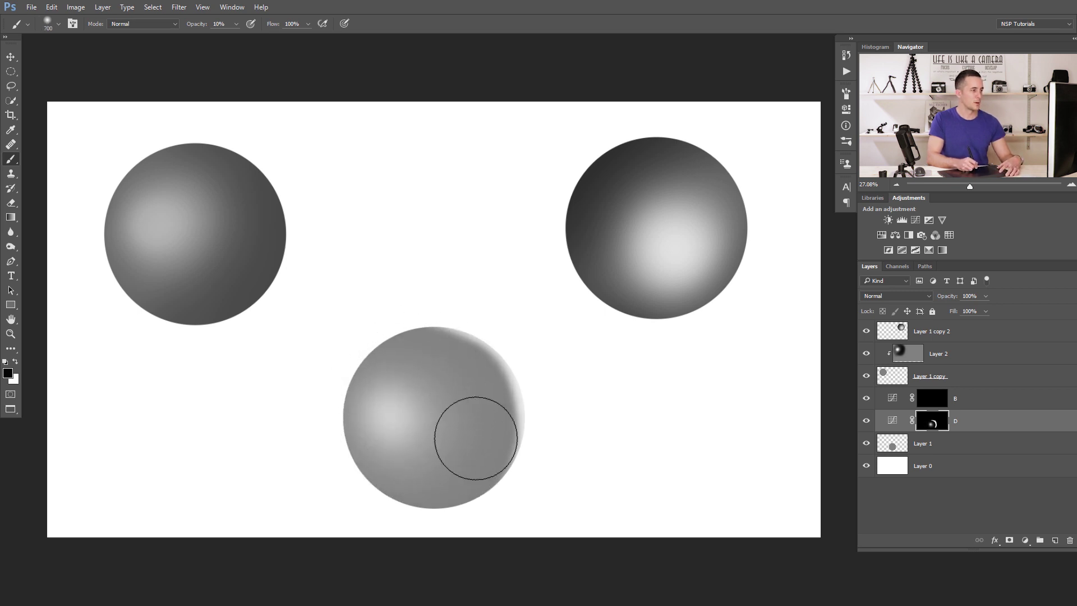
pyautogui.press('[')
pyautogui.press('[')
pyautogui.press('[')
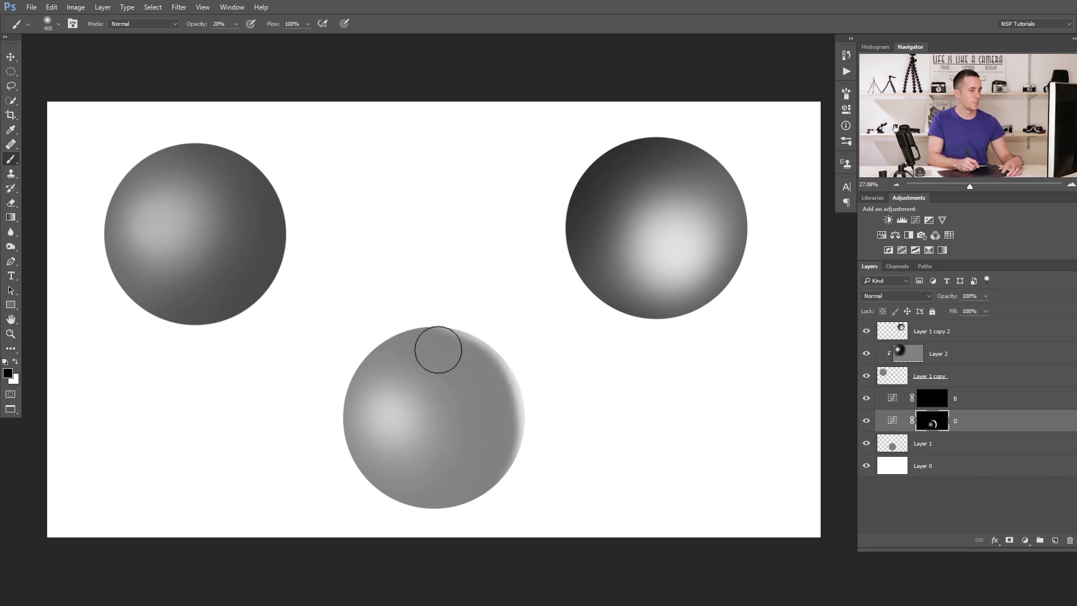
# Undo the trial stroke on the B layer's mask and paint a shadow down the lower circle's middle in white, 400 px at 20% opacity.
pyautogui.click(933, 398)
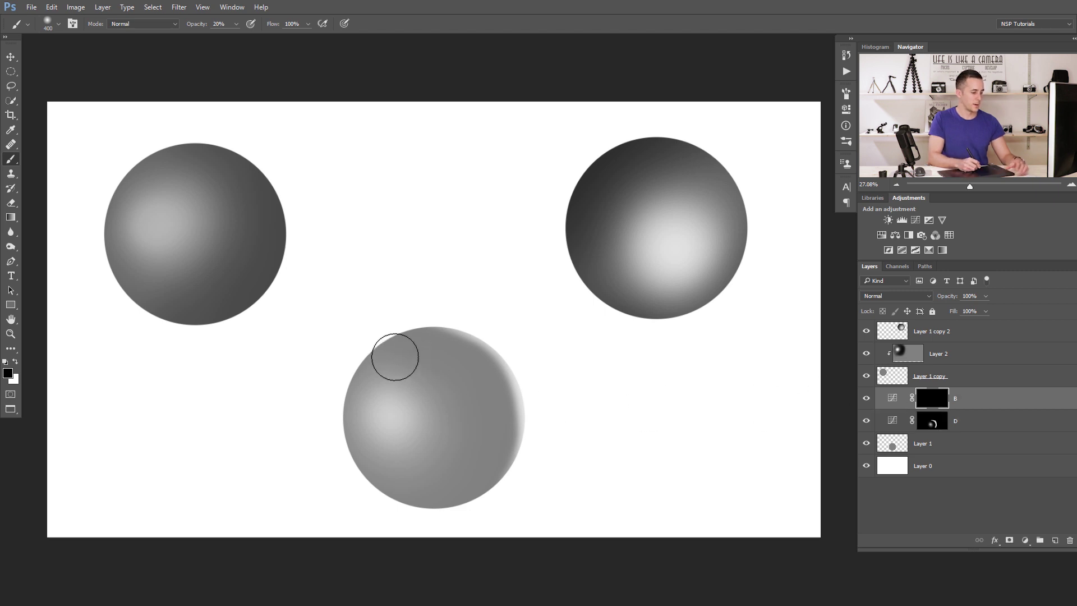
pyautogui.moveTo(385, 347)
pyautogui.mouseDown()
pyautogui.moveTo(458, 404)
pyautogui.moveTo(412, 339)
pyautogui.mouseUp()
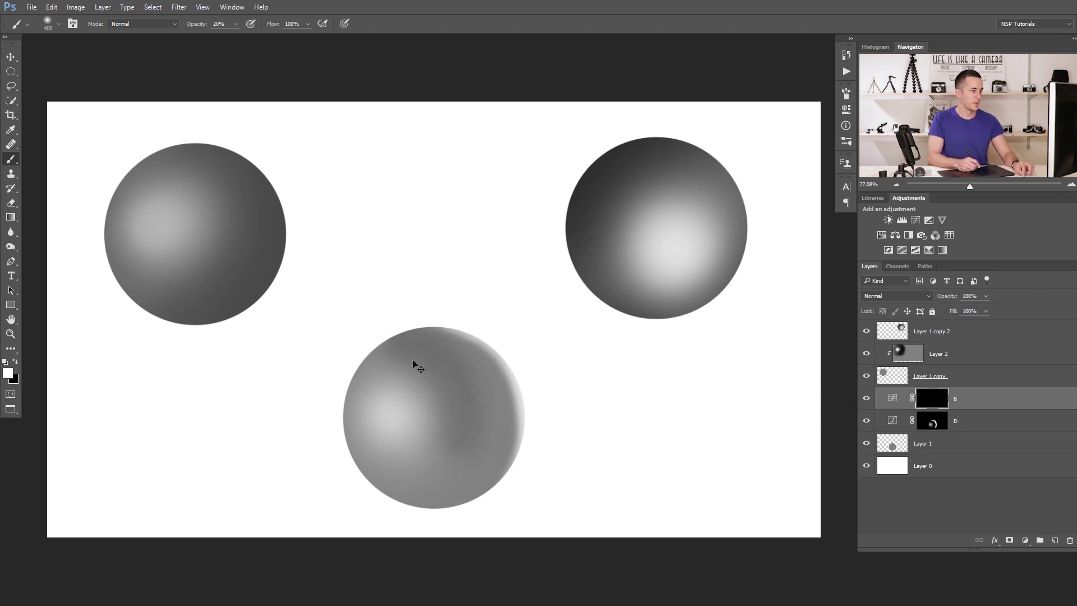
pyautogui.hotkey('ctrl', 'z')
pyautogui.moveTo(403, 348)
pyautogui.mouseDown()
pyautogui.moveTo(498, 424)
pyautogui.moveTo(452, 487)
pyautogui.moveTo(410, 344)
pyautogui.moveTo(474, 430)
pyautogui.moveTo(437, 473)
pyautogui.mouseUp()
# Extend the shadow around the lower circle's highlight on the B mask with a 600 px white brush at 10% opacity.
pyautogui.press(']')
pyautogui.press(']')
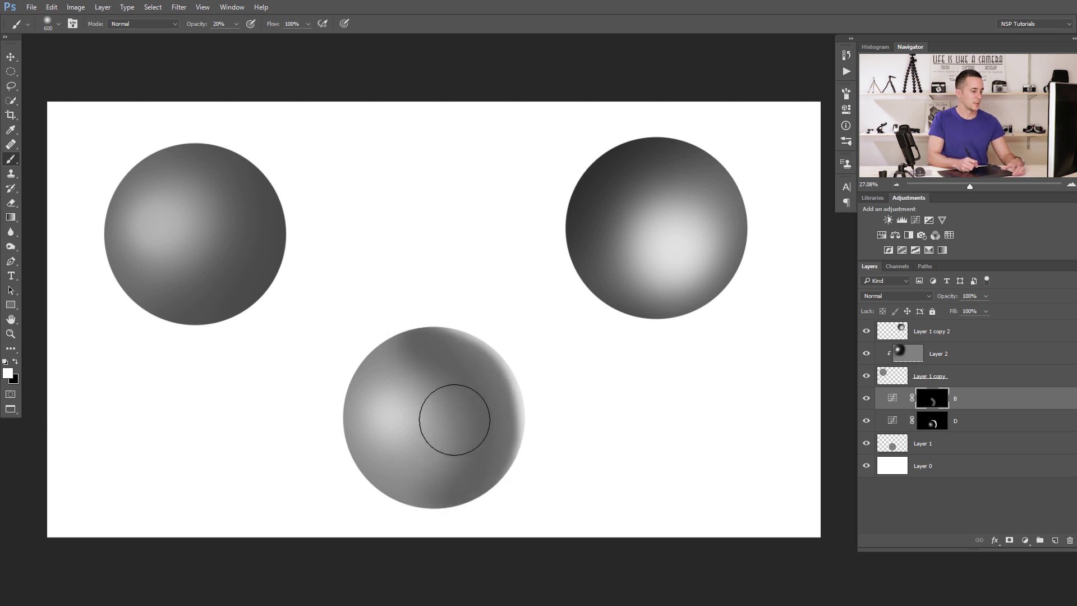
pyautogui.press('1')
pyautogui.moveTo(418, 348)
pyautogui.mouseDown()
pyautogui.moveTo(473, 393)
pyautogui.moveTo(462, 437)
pyautogui.mouseUp()
pyautogui.moveTo(394, 334); pyautogui.dragTo(439, 502)
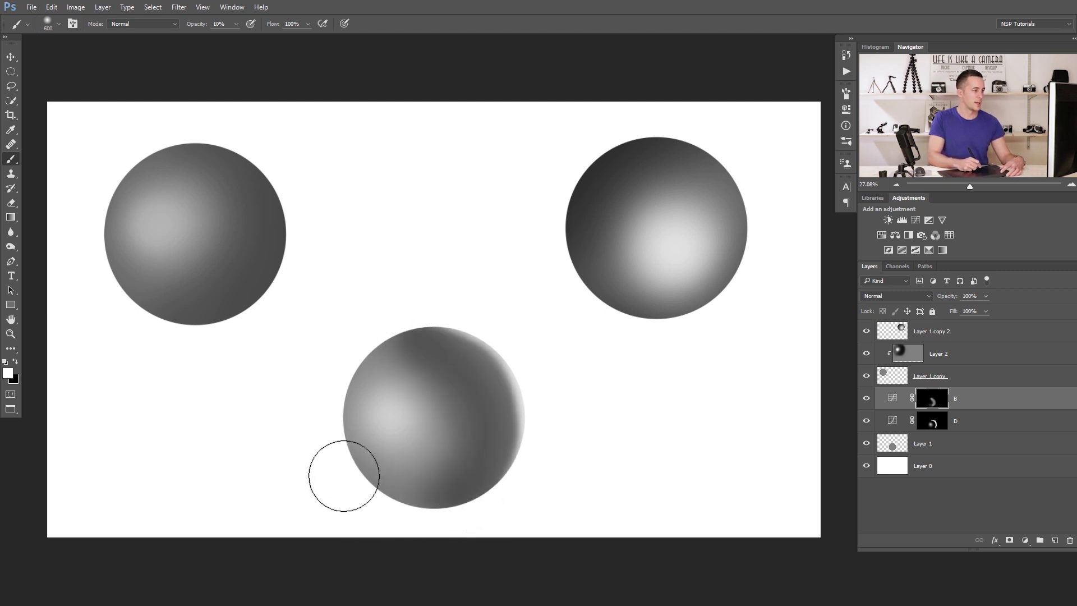
pyautogui.moveTo(366, 347)
pyautogui.mouseDown()
pyautogui.moveTo(361, 511)
pyautogui.moveTo(326, 388)
pyautogui.moveTo(327, 425)
pyautogui.moveTo(388, 322)
pyautogui.moveTo(380, 327)
pyautogui.moveTo(457, 494)
pyautogui.moveTo(474, 437)
pyautogui.moveTo(365, 353)
pyautogui.moveTo(394, 360)
pyautogui.moveTo(339, 373)
pyautogui.moveTo(442, 373)
pyautogui.mouseUp()
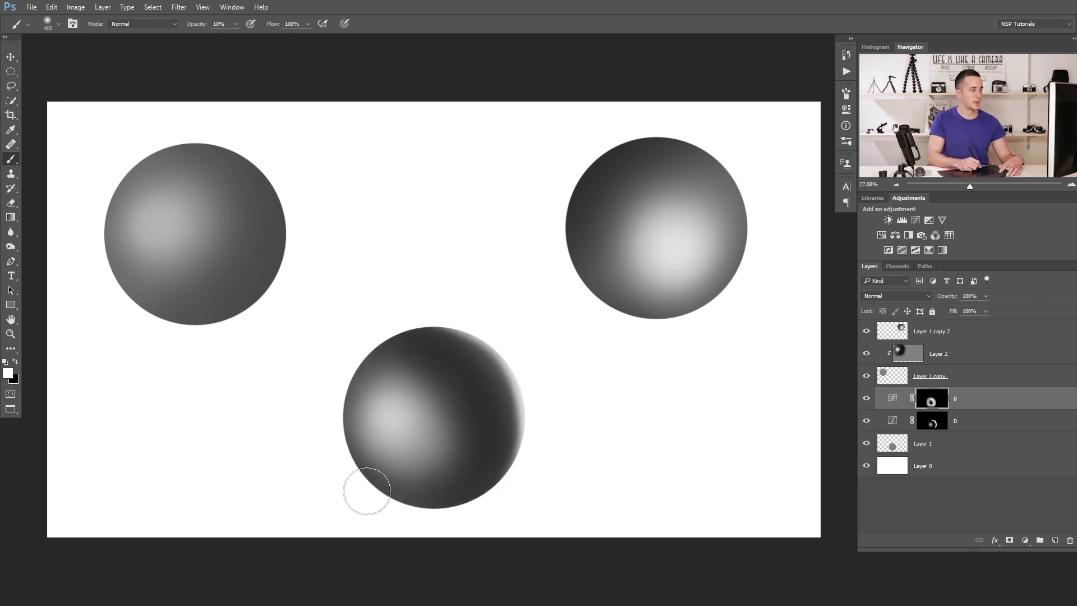
# Deepen and smooth the lower circle's shadow on the B mask with a 900 px soft white brush at 10% opacity.
pyautogui.press(']')
pyautogui.press(']')
pyautogui.press(']')
pyautogui.press(']')
pyautogui.press(']')
pyautogui.moveTo(406, 486)
pyautogui.mouseDown()
pyautogui.moveTo(454, 434)
pyautogui.moveTo(442, 459)
pyautogui.moveTo(449, 420)
pyautogui.moveTo(434, 439)
pyautogui.moveTo(449, 421)
pyautogui.mouseUp()
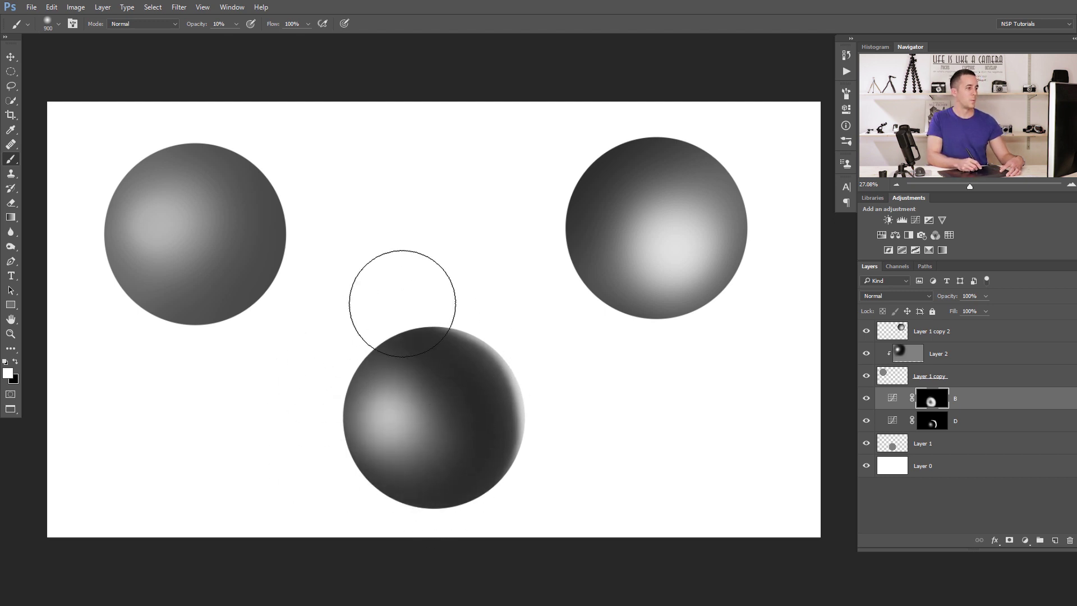
pyautogui.moveTo(448, 358); pyautogui.dragTo(510, 483)
pyautogui.press('[')
pyautogui.press('[')
pyautogui.press('[')
pyautogui.press('[')
pyautogui.press('[')
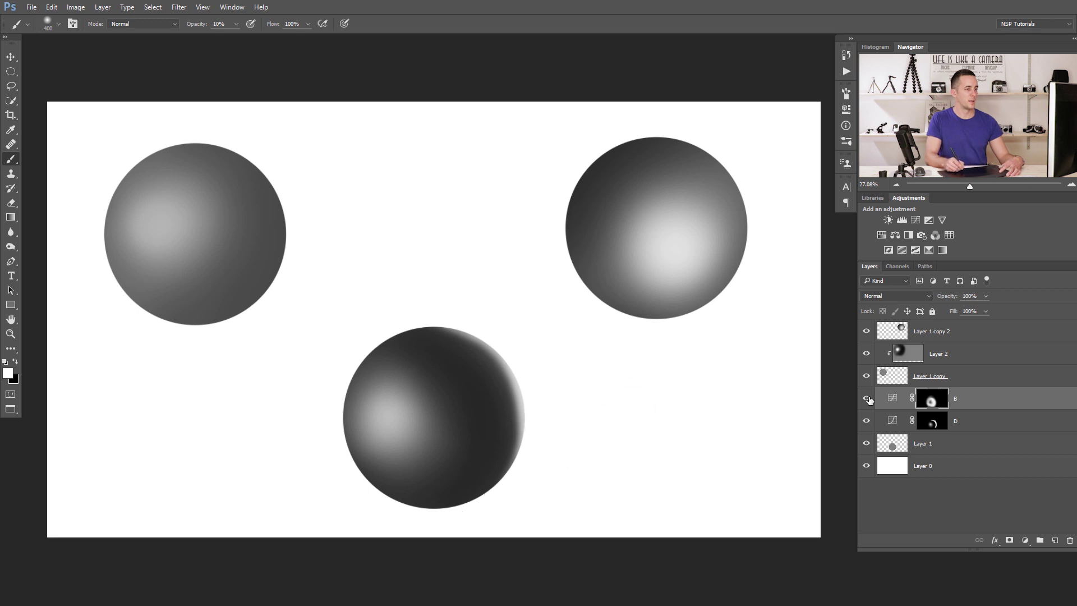
# Select Layer 1 together with the B and D layers and move the shaded lower circle up and back down.
pyautogui.keyDown('shift'); pyautogui.click(895, 444); pyautogui.keyUp('shift')
pyautogui.press('v')
pyautogui.moveTo(428, 380); pyautogui.dragTo(427, 345)
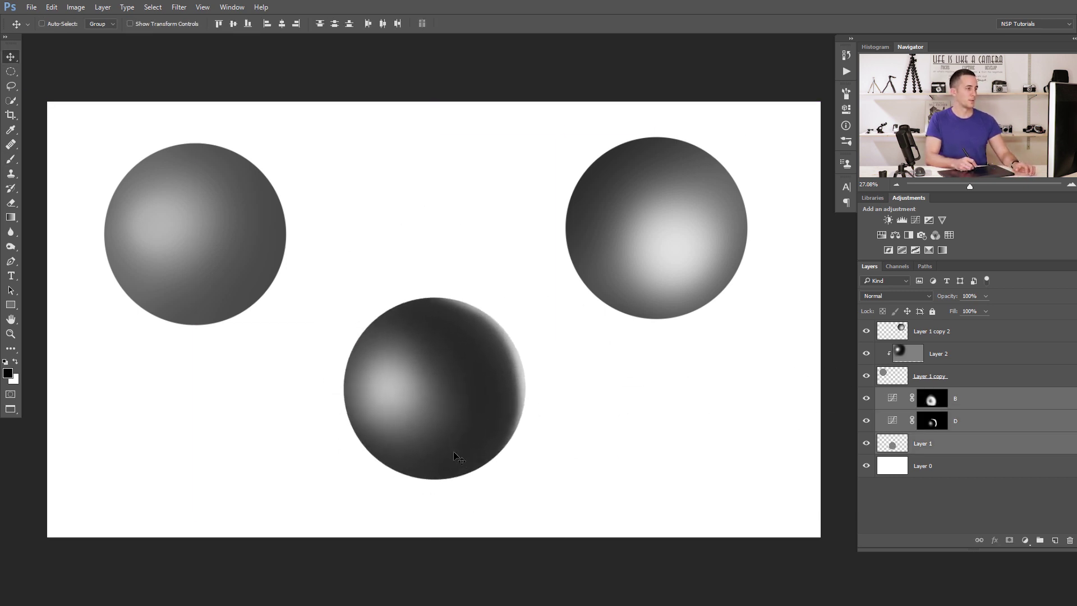
pyautogui.moveTo(456, 458); pyautogui.dragTo(456, 476)
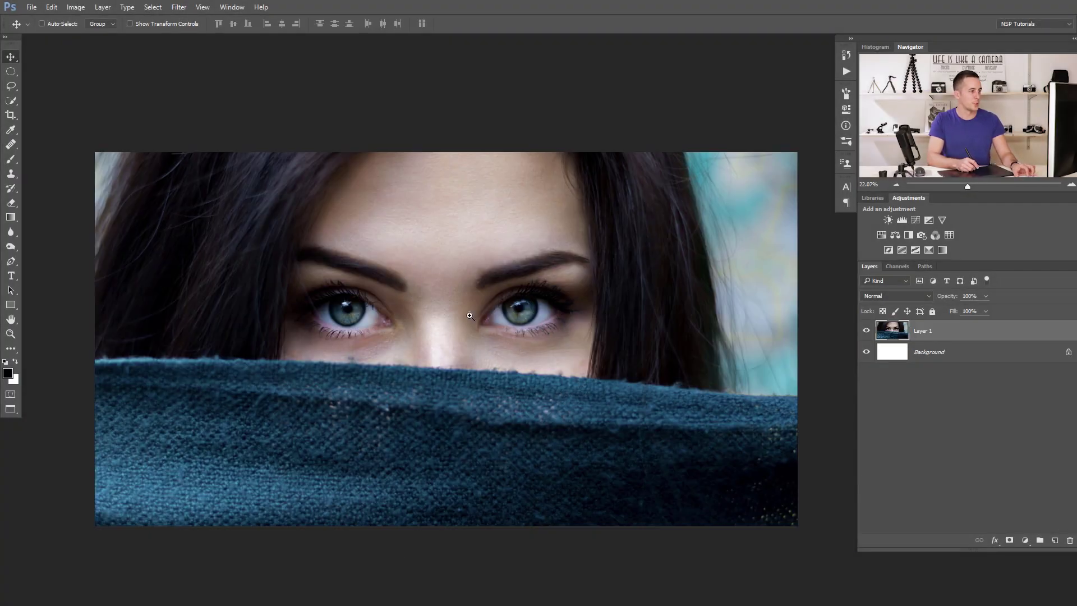
# Add a Curves adjustment above Layer 1 in the eyes portrait and raise the curve to input 92, output 173.
pyautogui.moveTo(470, 316); pyautogui.dragTo(509, 328)
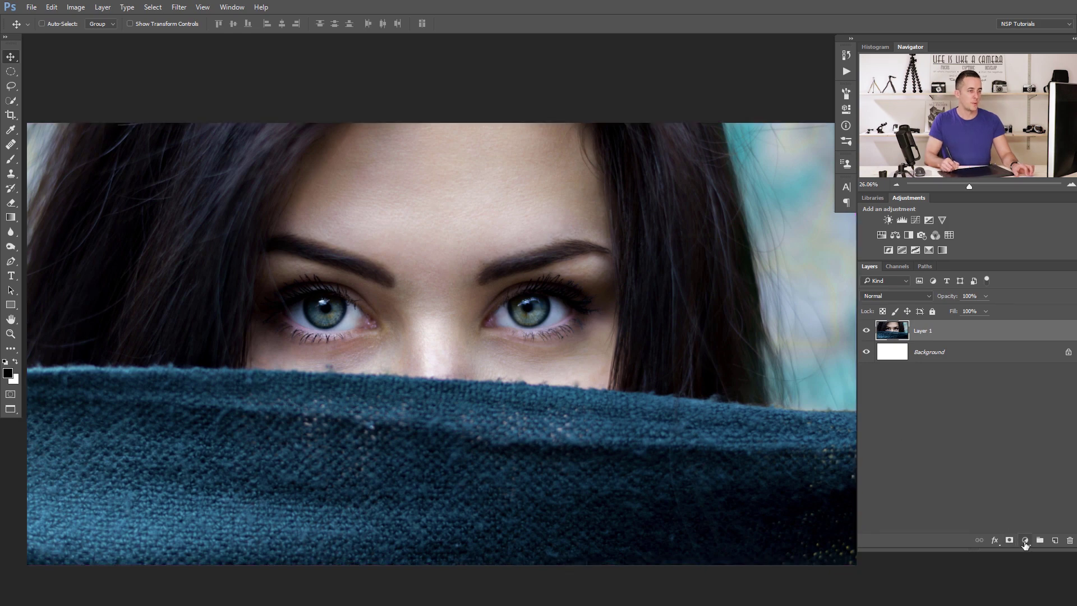
pyautogui.click(1025, 541)
pyautogui.click(1003, 368)
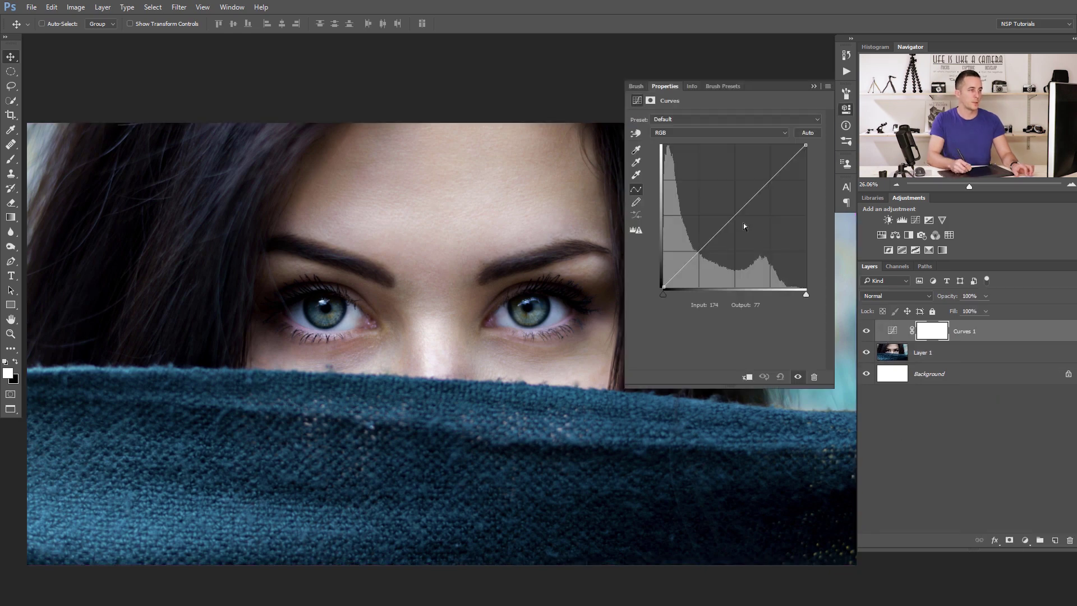
pyautogui.moveTo(715, 236); pyautogui.dragTo(721, 200)
pyautogui.moveTo(714, 197)
pyautogui.mouseDown()
pyautogui.moveTo(704, 186)
pyautogui.moveTo(714, 190)
pyautogui.mouseUp()
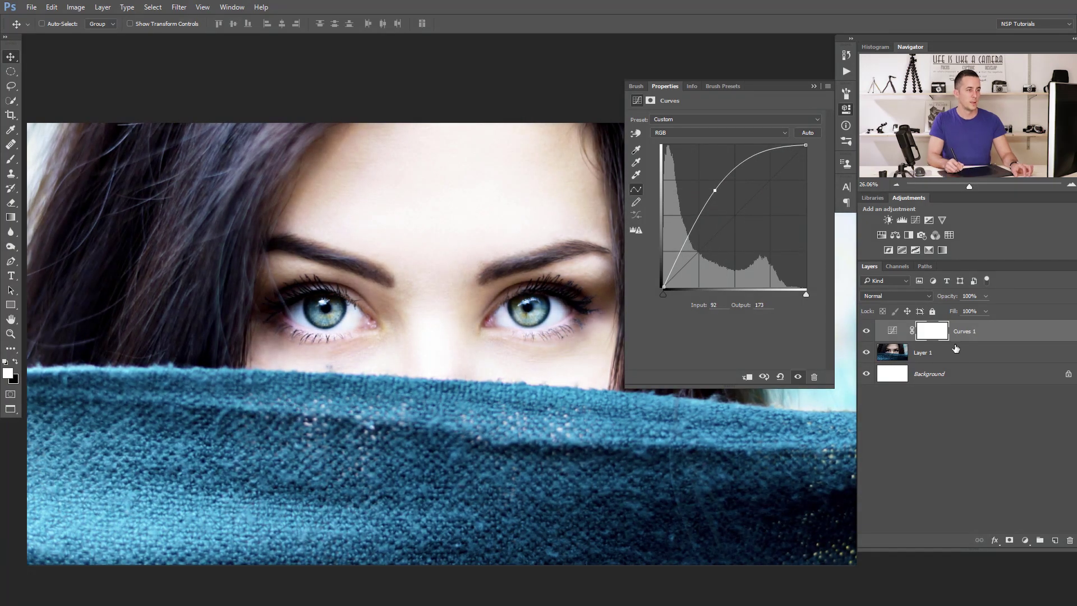
# Invert the Curves 1 mask to black and duplicate the Curves 1 adjustment layer.
pyautogui.hotkey('ctrl', 'i')
pyautogui.hotkey('ctrl', 'j')
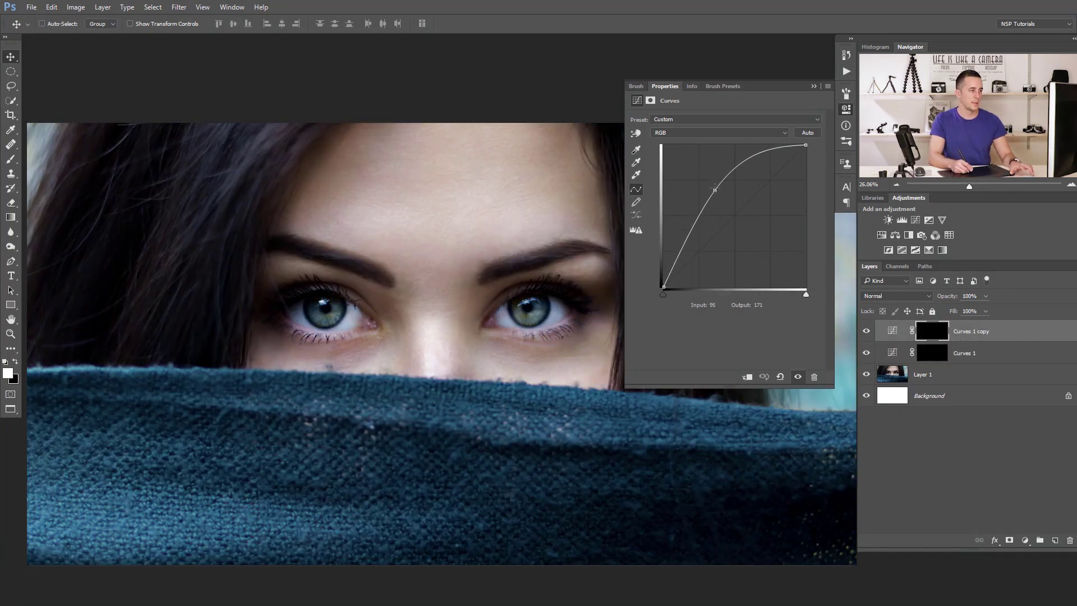
# Lower the duplicated Curves adjustment to input 159, output 103, judging the darkening with its mask temporarily disabled.
pyautogui.moveTo(715, 190); pyautogui.dragTo(758, 236)
pyautogui.keyDown('shift'); pyautogui.click(923, 327); pyautogui.keyUp('shift')
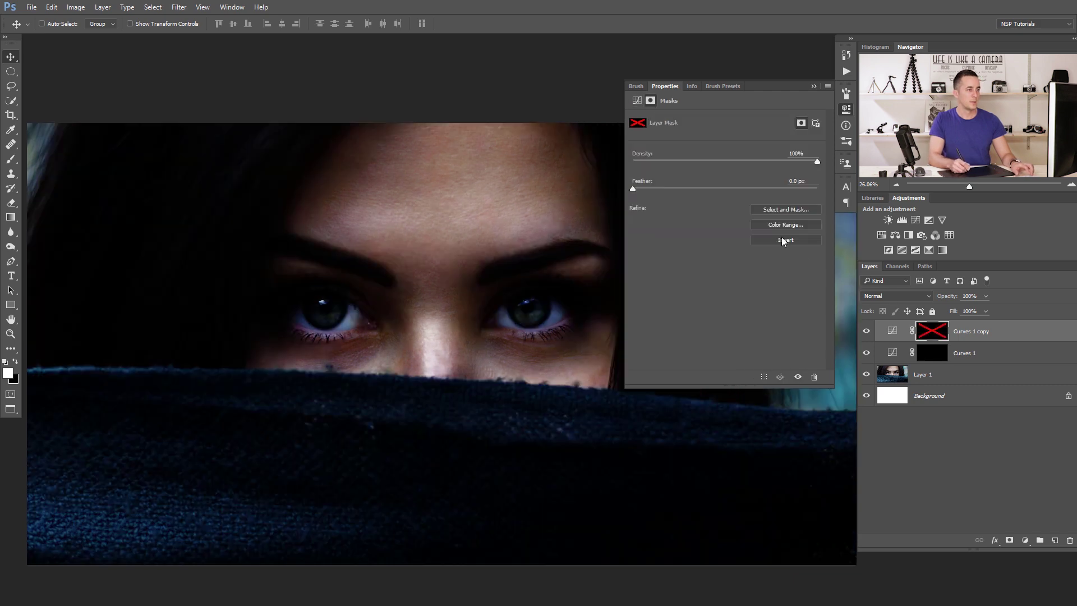
pyautogui.click(890, 330)
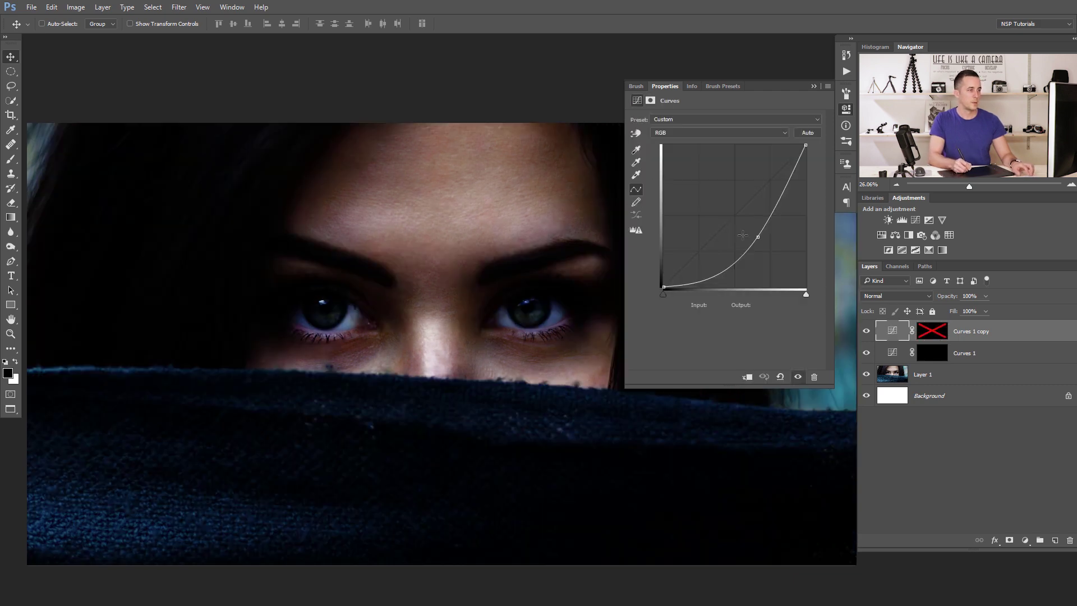
pyautogui.moveTo(764, 240)
pyautogui.mouseDown()
pyautogui.moveTo(747, 222)
pyautogui.moveTo(753, 229)
pyautogui.mouseUp()
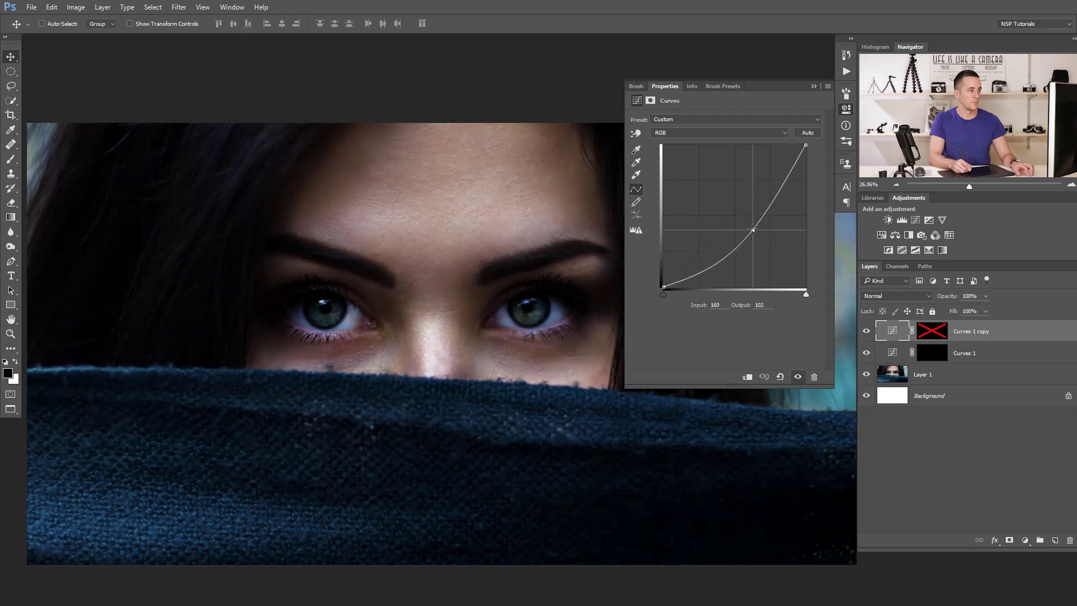
pyautogui.keyDown('shift'); pyautogui.click(932, 331); pyautogui.keyUp('shift')
# Rename the brightening Curves 1 layer as D and the darkening Curves 1 copy layer as B.
pyautogui.doubleClick(963, 355)
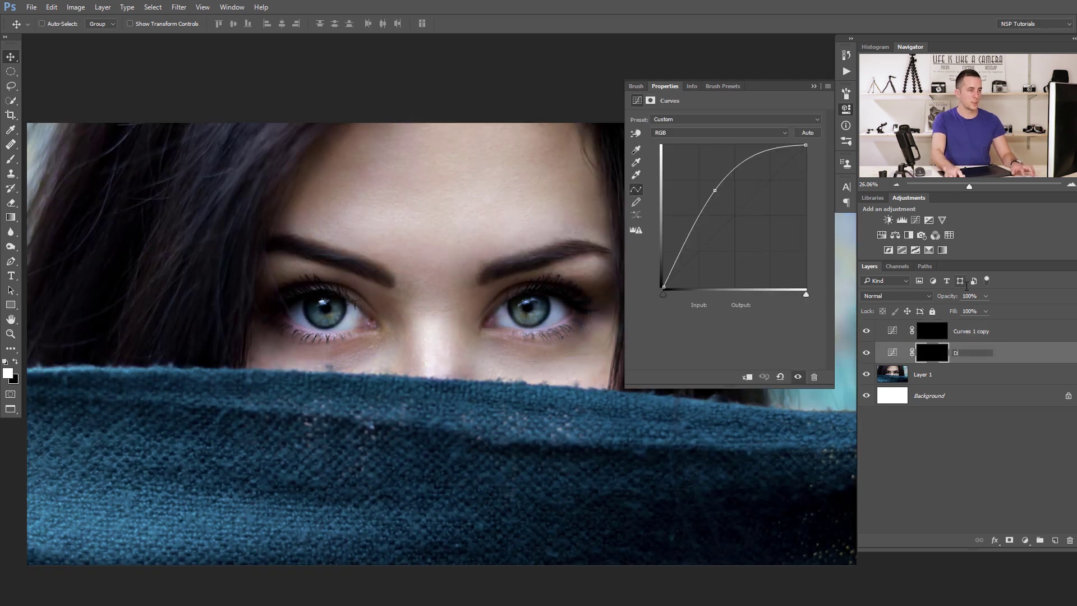
pyautogui.write('D')
pyautogui.click(960, 332)
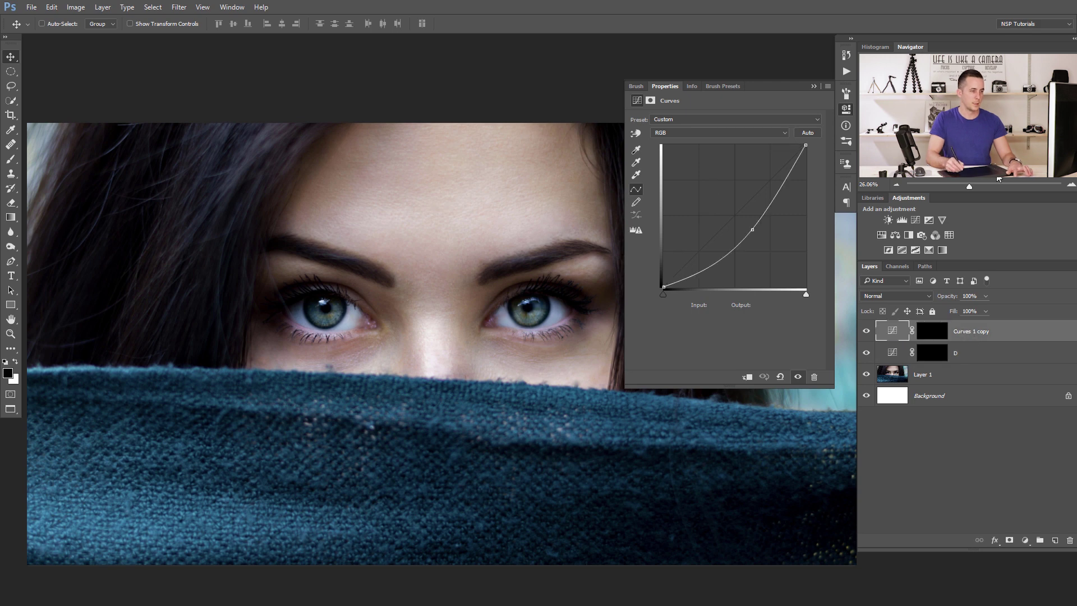
pyautogui.write('B')
pyautogui.press('Return')
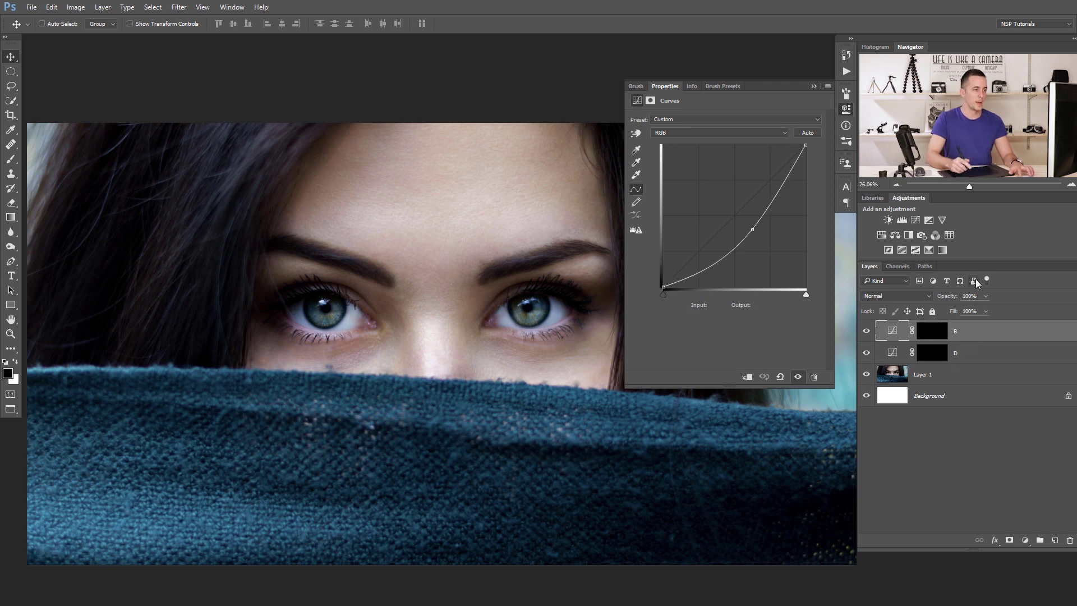
# Lighten the iris of the eye on the picture's right by painting the D mask with a small white brush at 5% opacity.
pyautogui.click(933, 354)
pyautogui.press('b')
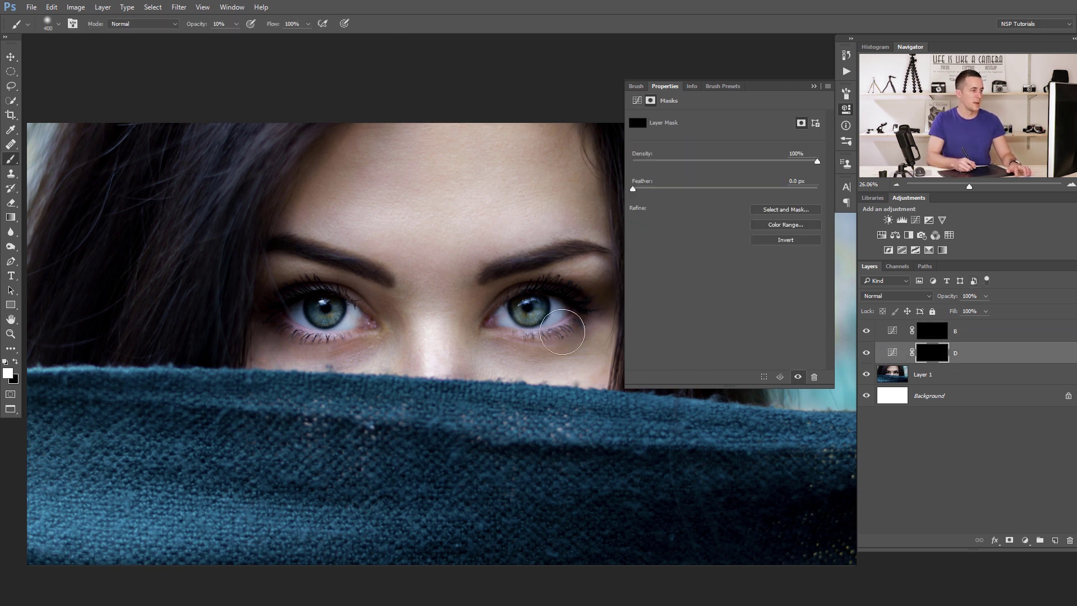
pyautogui.click(813, 86)
pyautogui.moveTo(336, 320); pyautogui.dragTo(380, 330)
pyautogui.moveTo(535, 318); pyautogui.dragTo(421, 336)
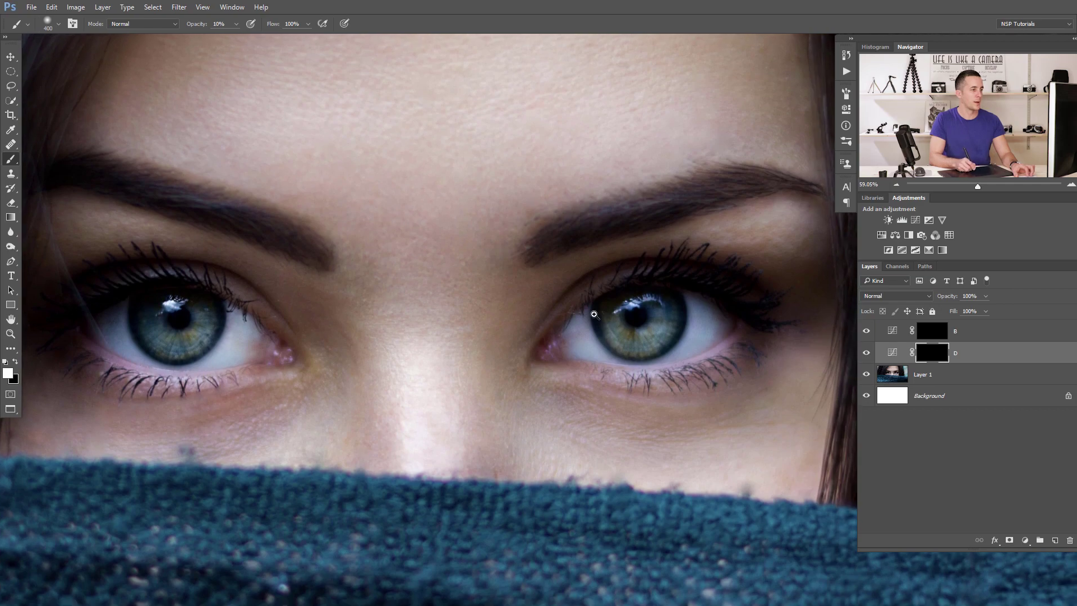
pyautogui.scroll(3, 609, 328)
pyautogui.press('[')
pyautogui.press('[')
pyautogui.press('[')
pyautogui.press('[')
pyautogui.press('[')
pyautogui.press('[')
pyautogui.press('[')
pyautogui.press('[')
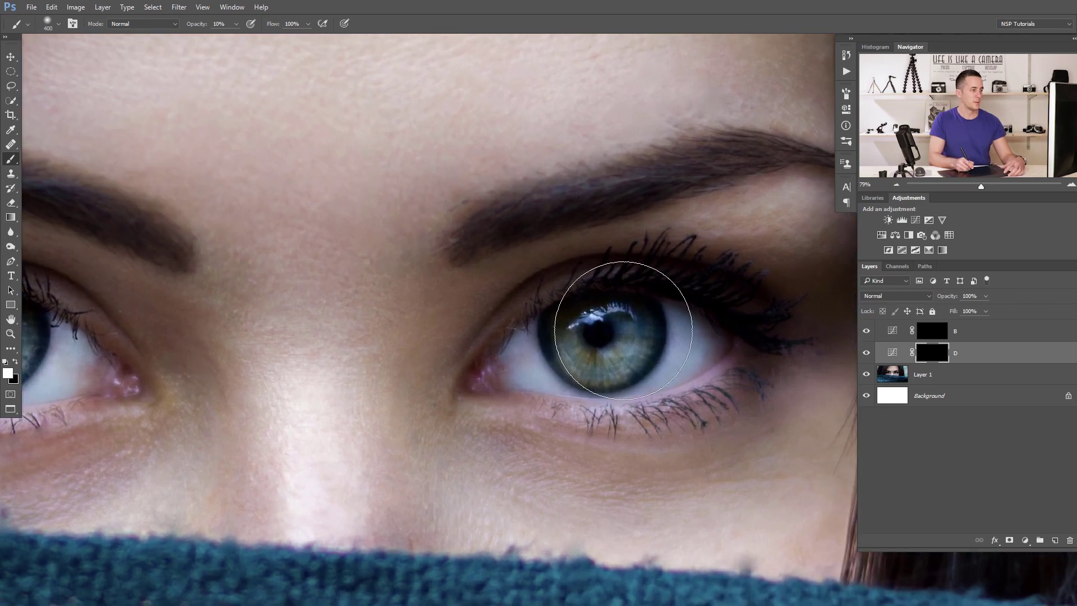
pyautogui.press('[')
pyautogui.press('[')
pyautogui.press('[')
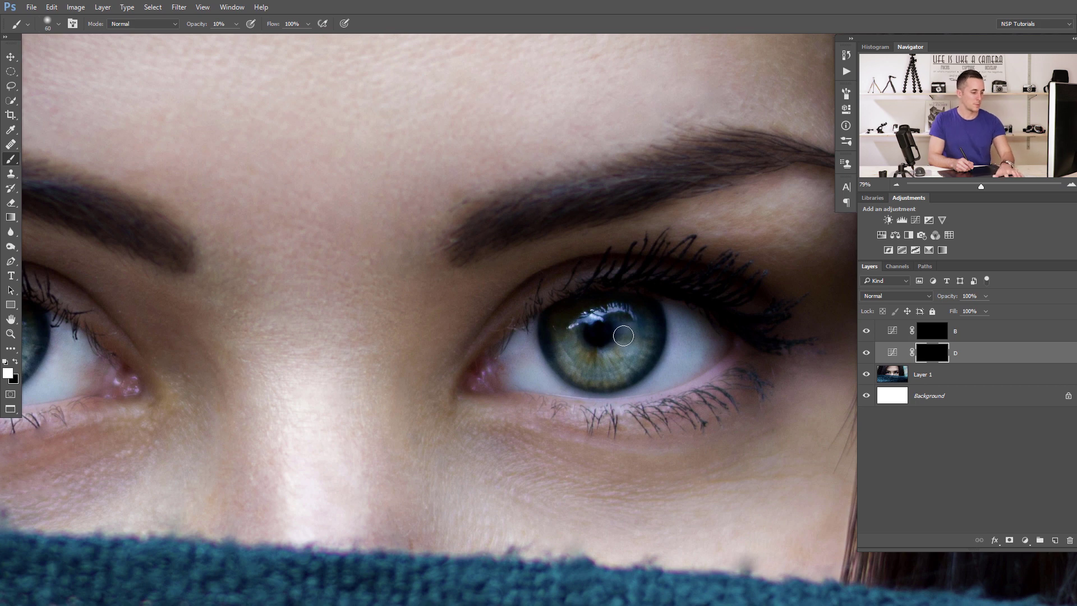
pyautogui.rightClick(631, 357)
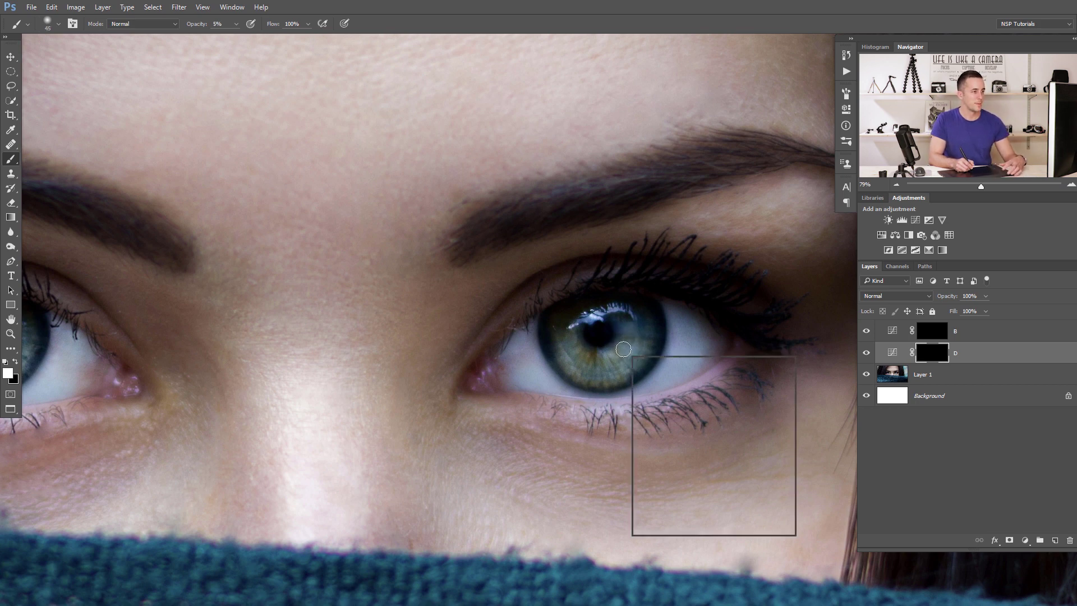
pyautogui.moveTo(666, 412); pyautogui.dragTo(658, 410)
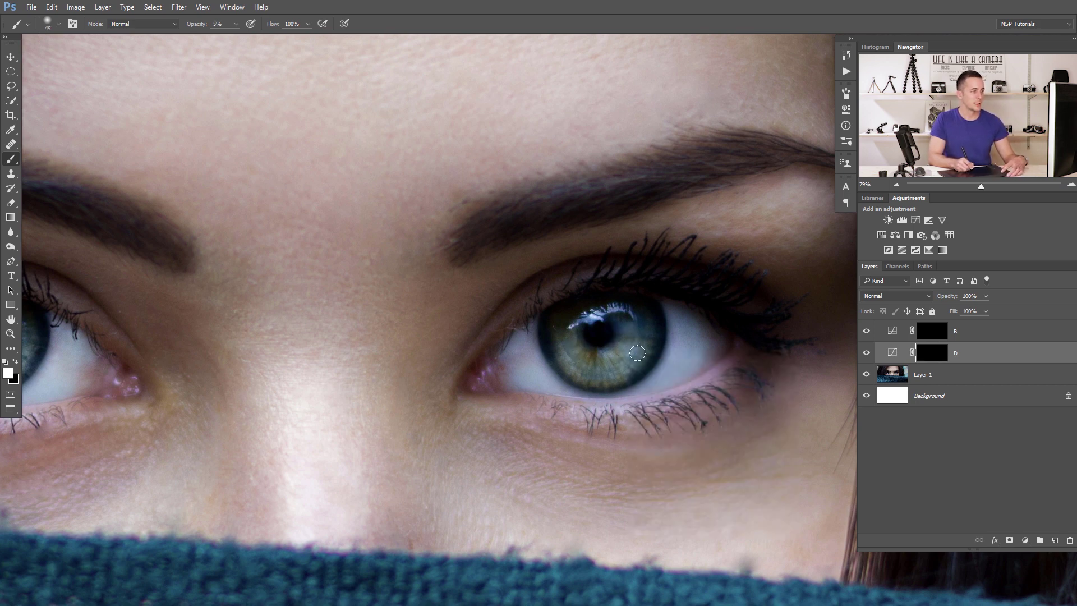
pyautogui.click(575, 351)
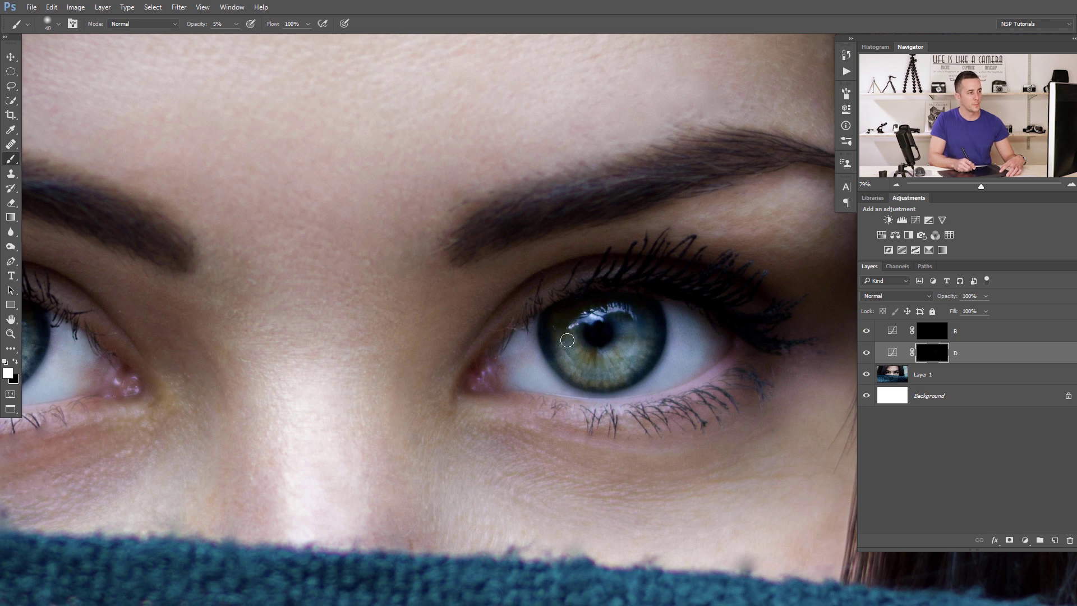
# Refine the same iris's bright streaks on the D mask with progressively smaller white brushes, 35 px and below, at 5% opacity.
pyautogui.press('[')
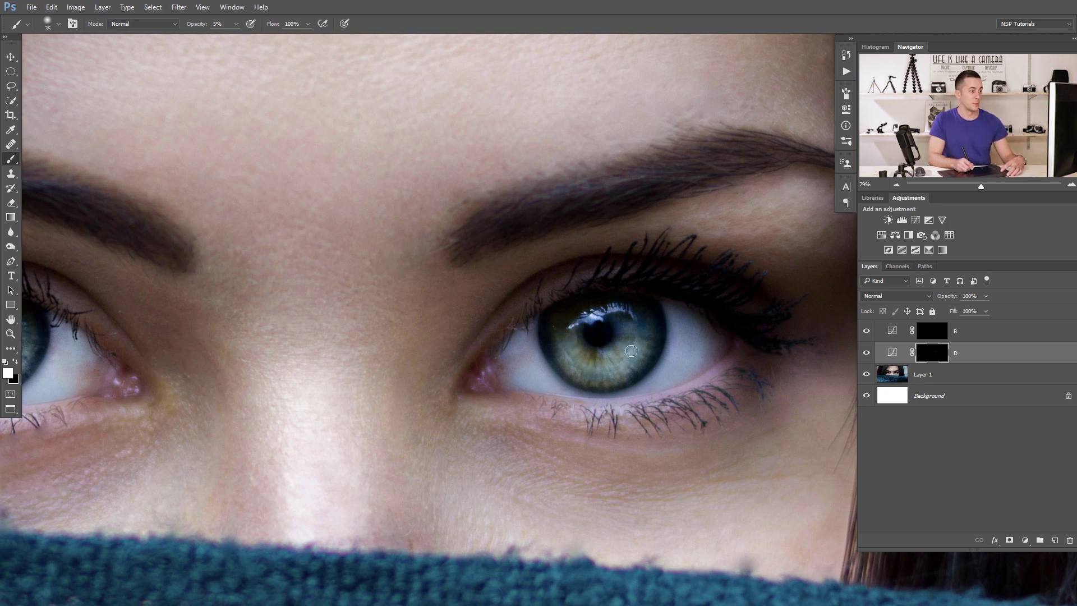
pyautogui.press('[')
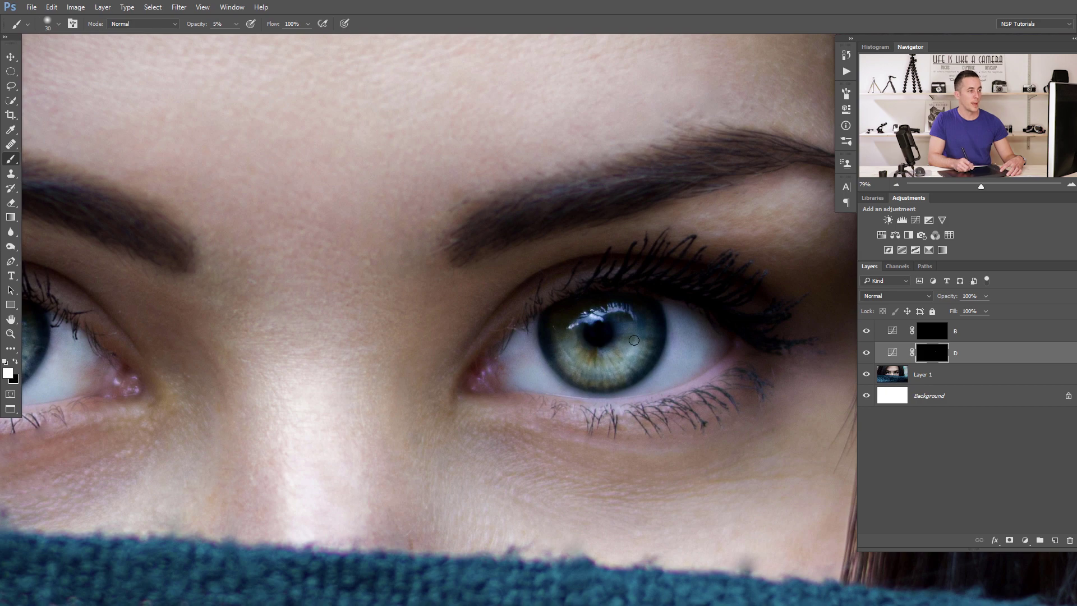
pyautogui.press('[')
# Darken around the pupil on the B mask and brighten the eye's reflection on the D mask with small white brushes at 5% opacity.
pyautogui.hotkey('alt', ']')
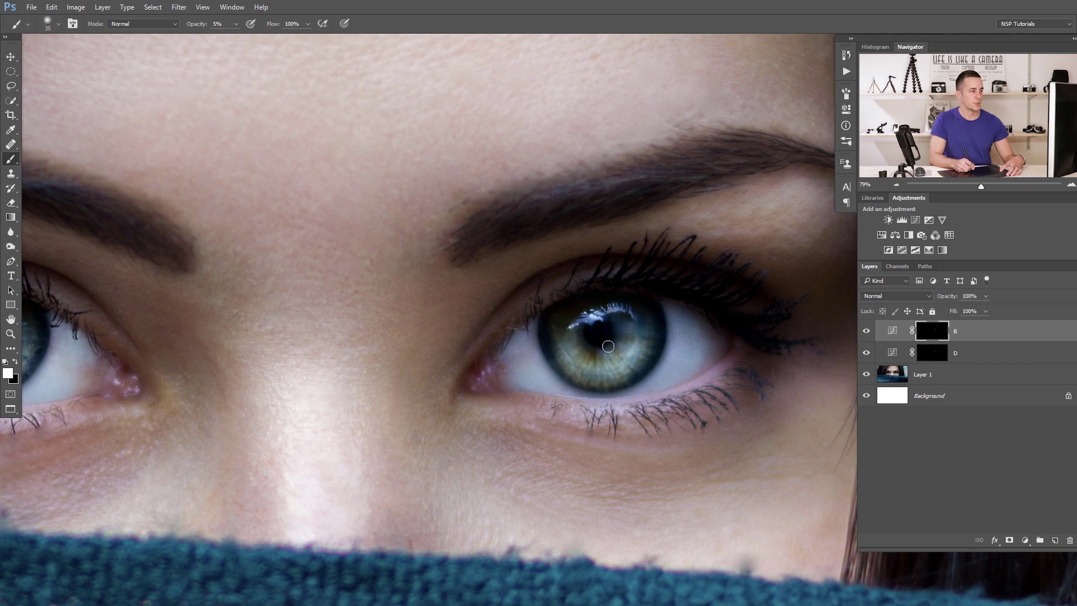
pyautogui.press('[')
pyautogui.hotkey('alt', '[')
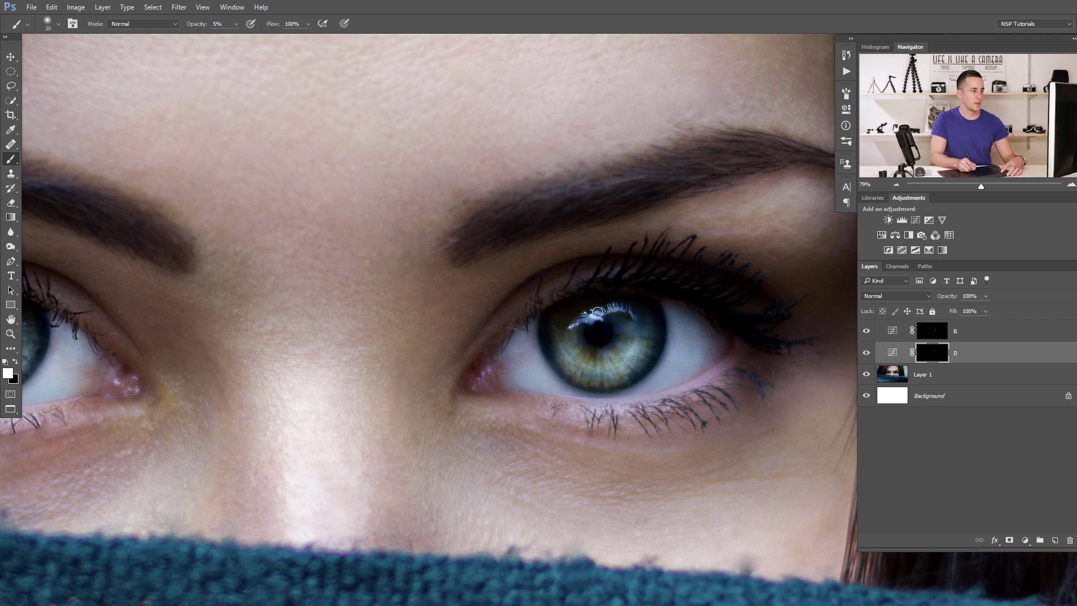
pyautogui.press('[')
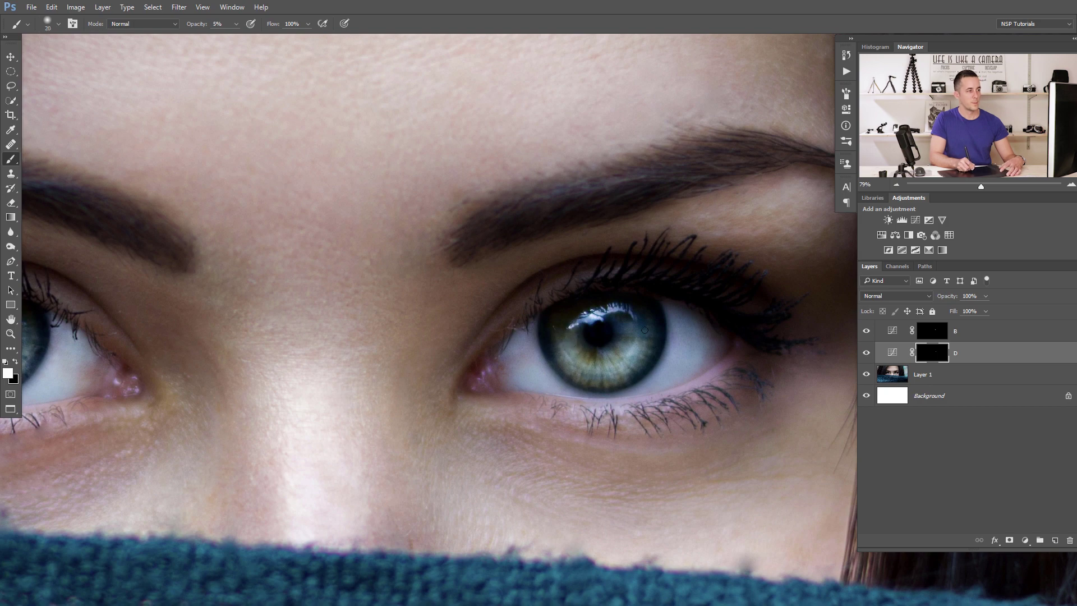
# Compare the retouched eye with the original by hiding and showing the B and D layers.
pyautogui.scroll(-3, 645, 348)
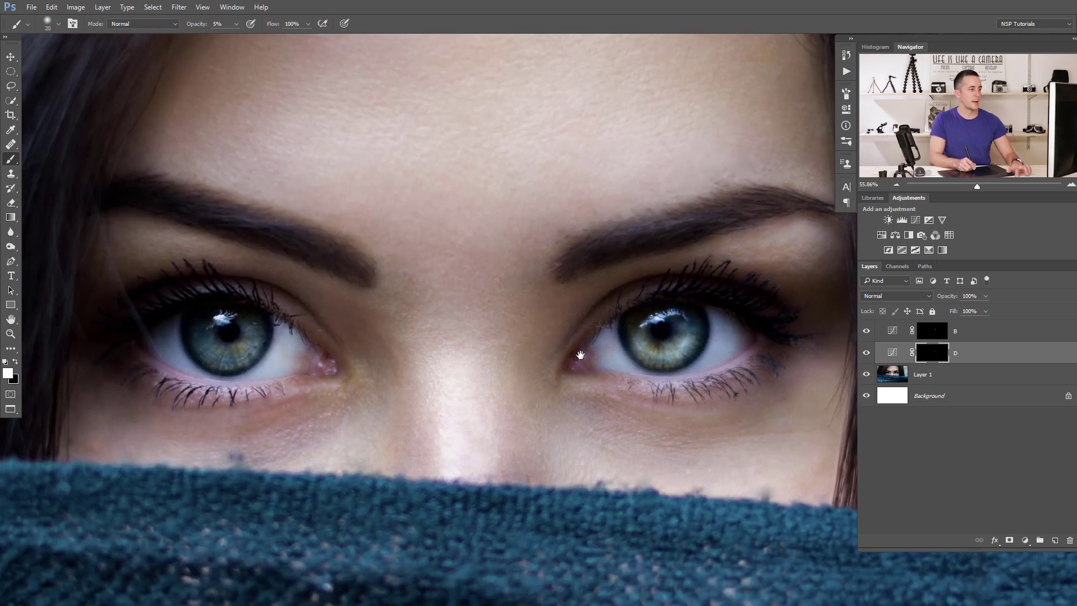
pyautogui.moveTo(867, 335); pyautogui.dragTo(868, 344)
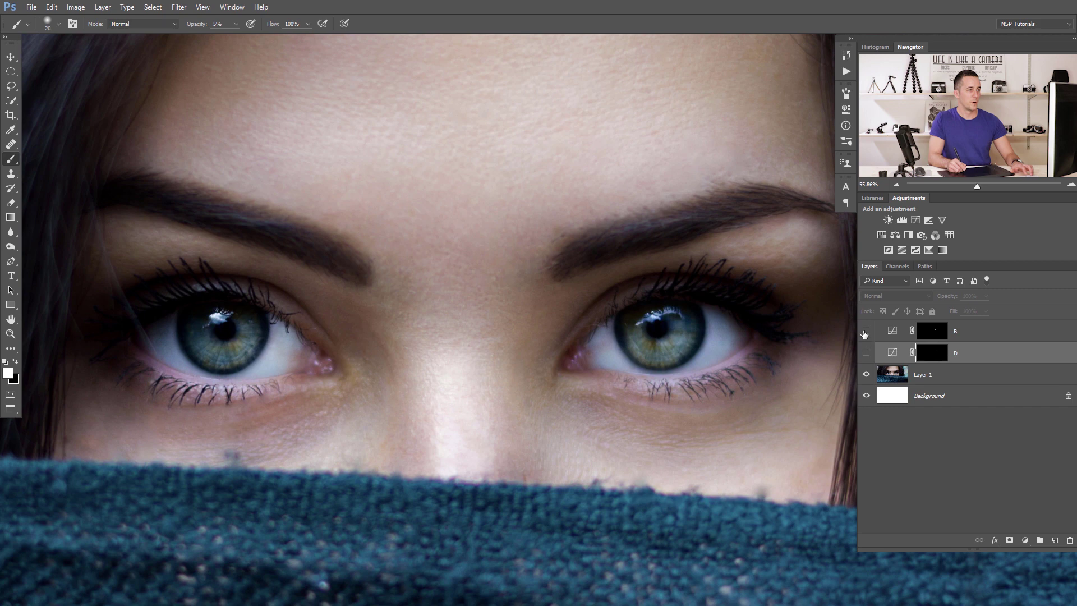
pyautogui.click(866, 353)
pyautogui.click(867, 353)
pyautogui.moveTo(868, 337); pyautogui.dragTo(868, 354)
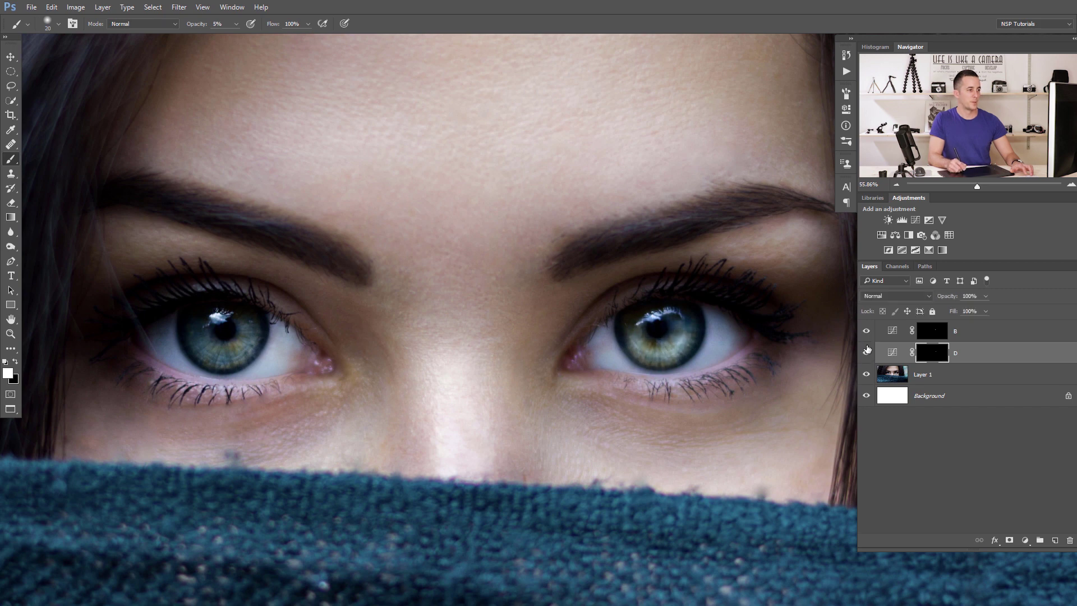
# Brighten the other eye's iris and reflection on the D mask and darken both irises' details on the B mask at 5% opacity.
pyautogui.moveTo(236, 367); pyautogui.dragTo(317, 369)
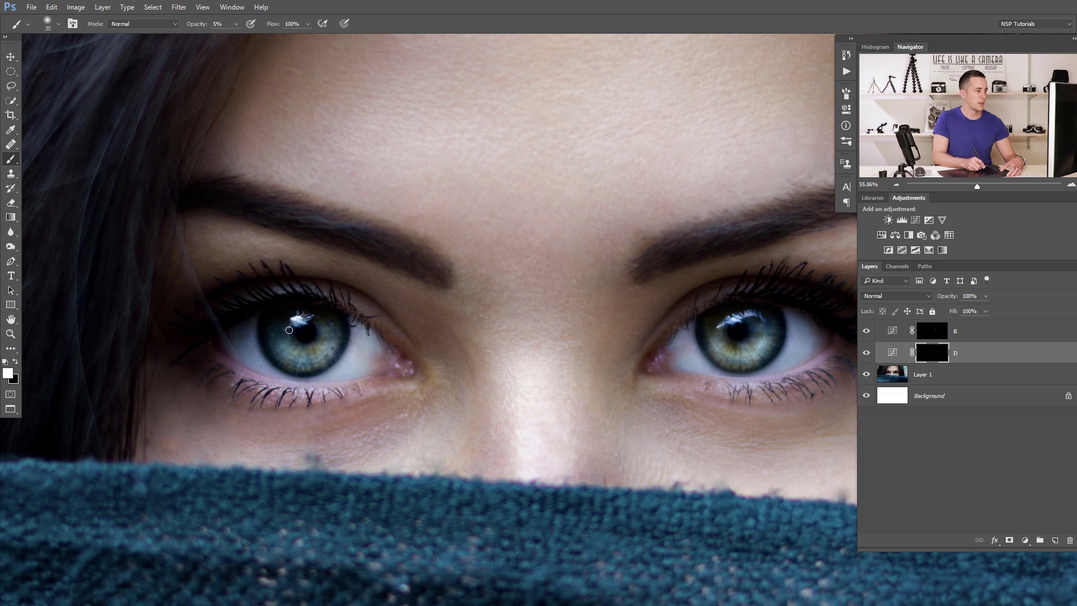
pyautogui.hotkey('alt', ']')
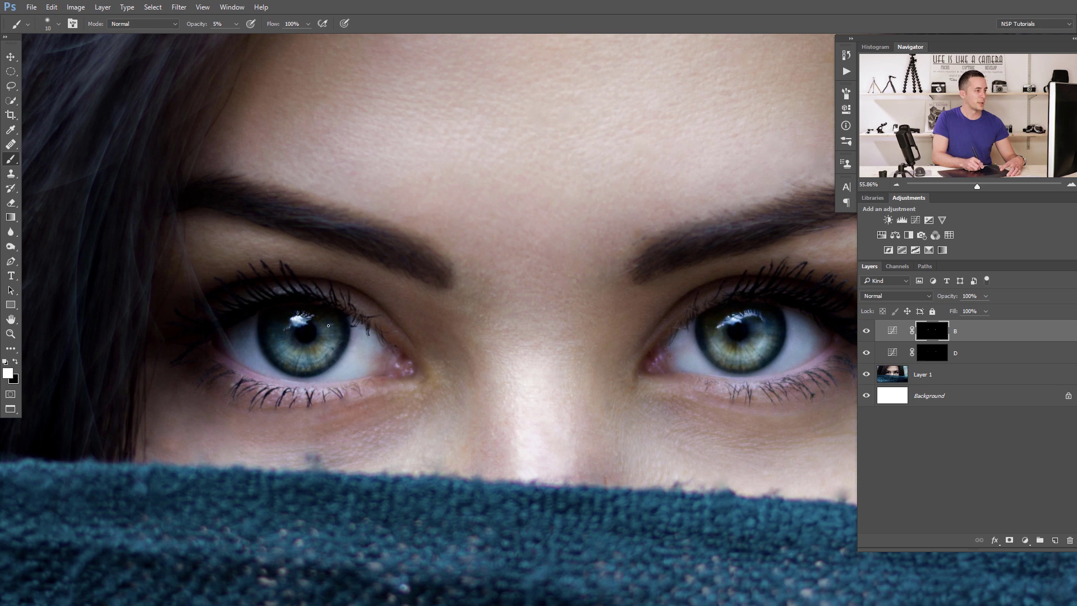
pyautogui.moveTo(675, 346); pyautogui.dragTo(616, 339)
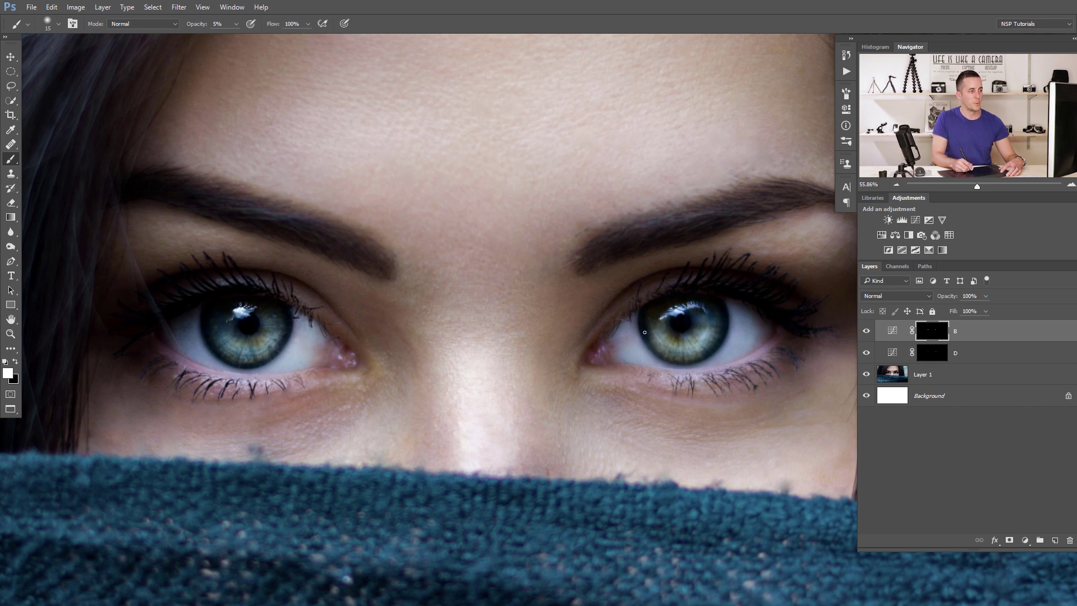
pyautogui.click(931, 354)
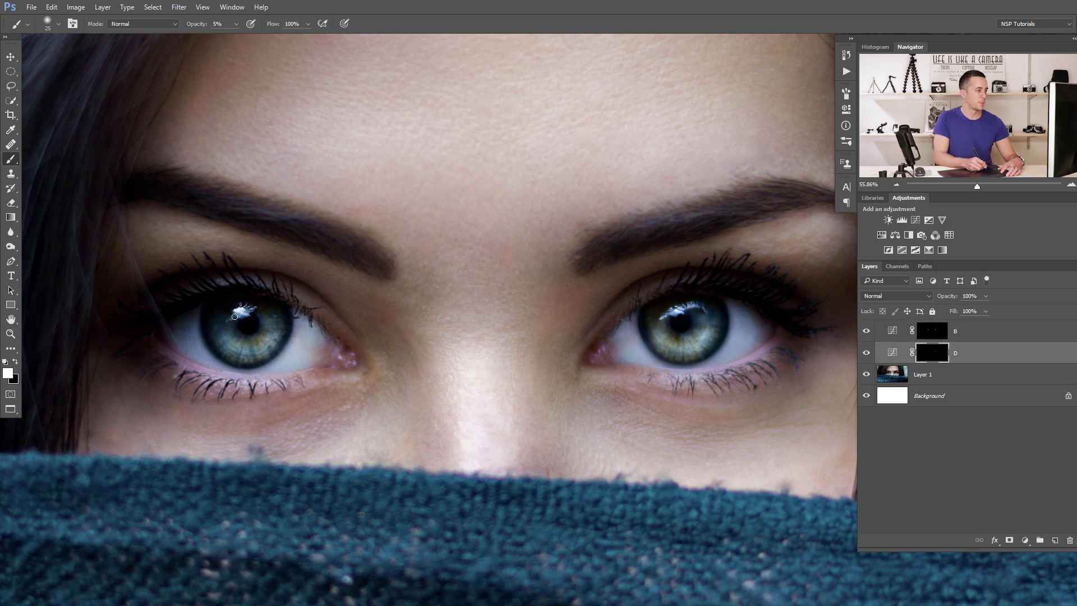
# Check both retouched eyes against the original by toggling the visibility of the B and D layers.
pyautogui.scroll(-2, 565, 374)
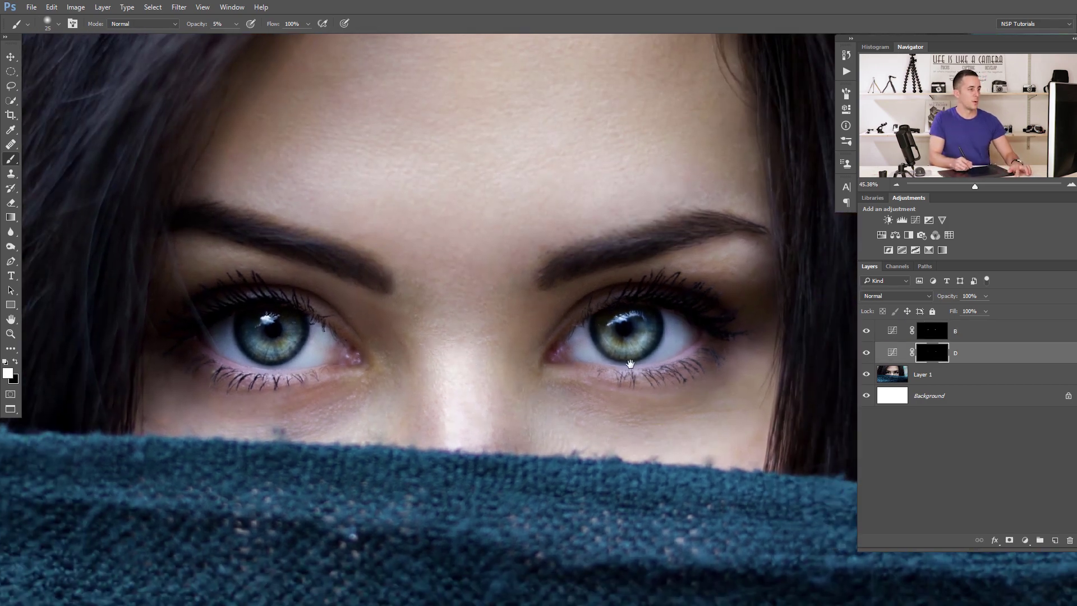
pyautogui.click(866, 331)
pyautogui.click(866, 354)
pyautogui.click(867, 332)
pyautogui.click(868, 352)
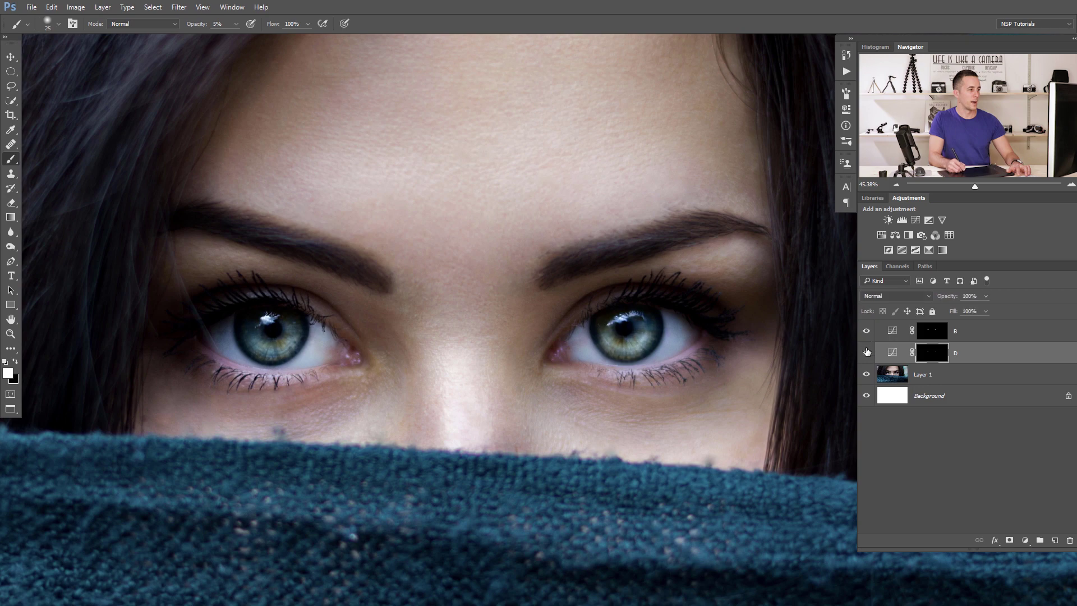
pyautogui.click(866, 352)
pyautogui.click(866, 353)
# Lighten the lower-left folds of the blue scarf on the D mask with low-opacity white brush strokes, enlarging the brush to 250 px.
pyautogui.scroll(-2, 527, 392)
pyautogui.moveTo(527, 391); pyautogui.dragTo(457, 376)
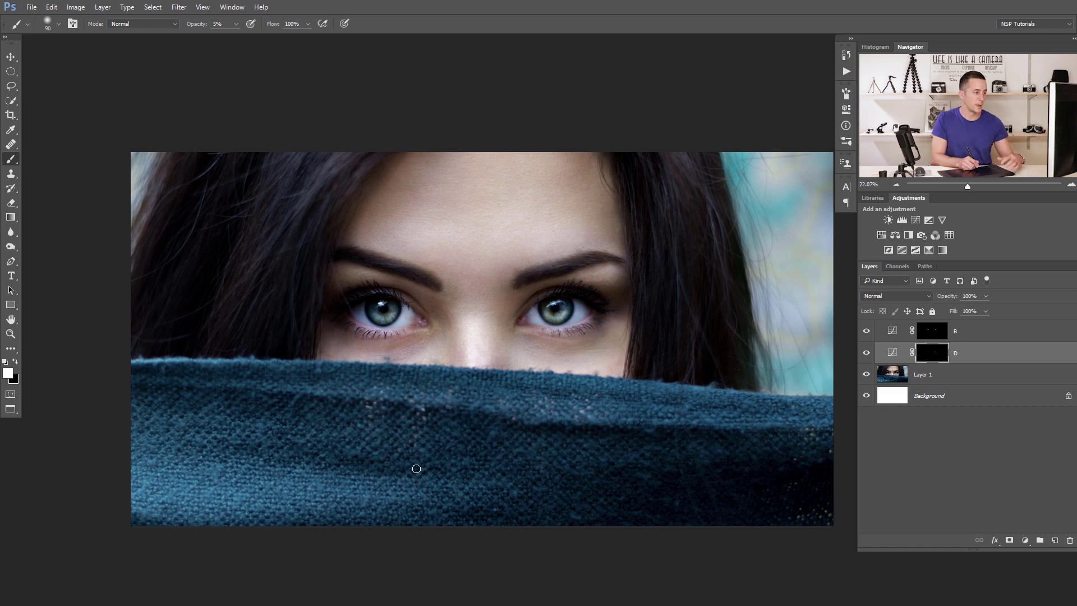
pyautogui.press(']')
pyautogui.press(']')
pyautogui.moveTo(431, 469)
pyautogui.mouseDown()
pyautogui.moveTo(309, 465)
pyautogui.moveTo(432, 471)
pyautogui.moveTo(192, 434)
pyautogui.moveTo(163, 461)
pyautogui.moveTo(450, 469)
pyautogui.moveTo(206, 423)
pyautogui.mouseUp()
pyautogui.press('1')
pyautogui.press(']')
pyautogui.press(']')
pyautogui.moveTo(206, 423)
pyautogui.mouseDown()
pyautogui.moveTo(374, 454)
pyautogui.moveTo(359, 460)
pyautogui.moveTo(422, 455)
pyautogui.mouseUp()
pyautogui.press('9')
pyautogui.press('5')
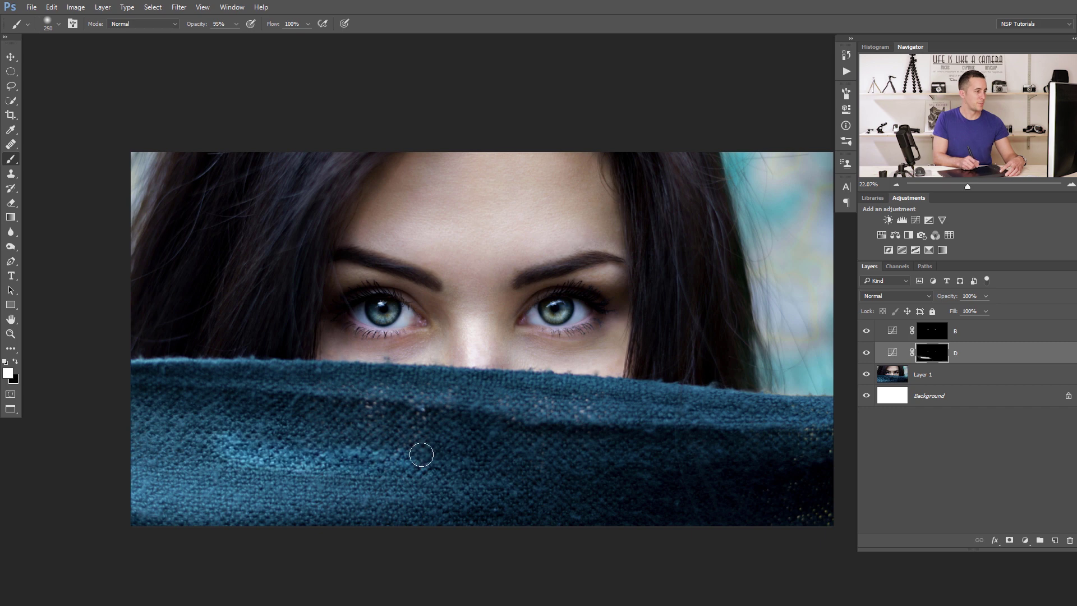
pyautogui.hotkey('ctrl', 'z')
pyautogui.press('9')
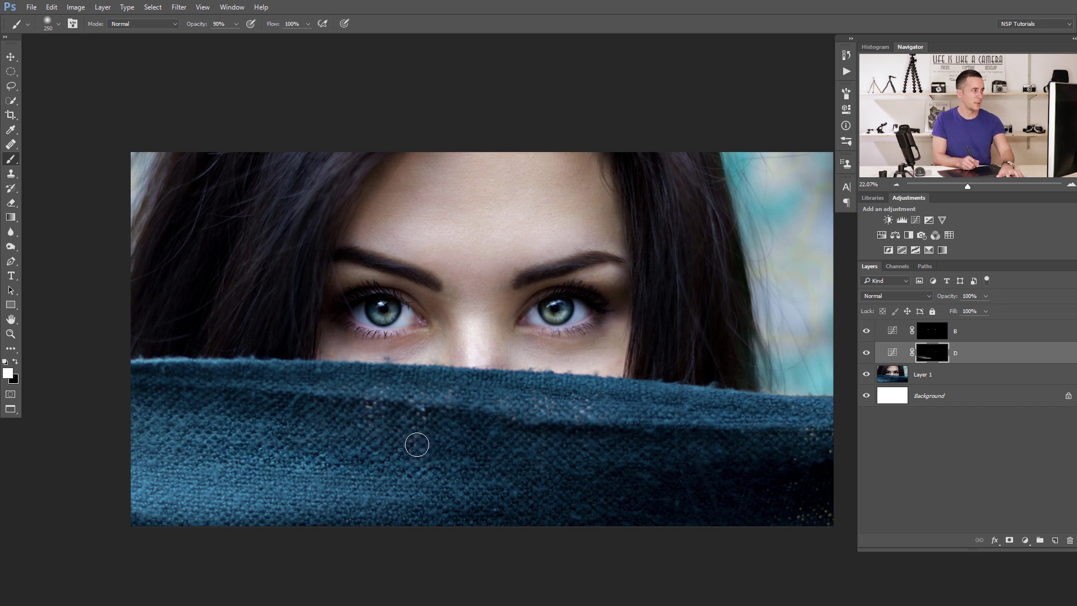
# Lighten the scarf further on the D mask with a 400 px white brush at 5% opacity and compare with D hidden.
pyautogui.press('0')
pyautogui.press('5')
pyautogui.press(']')
pyautogui.press(']')
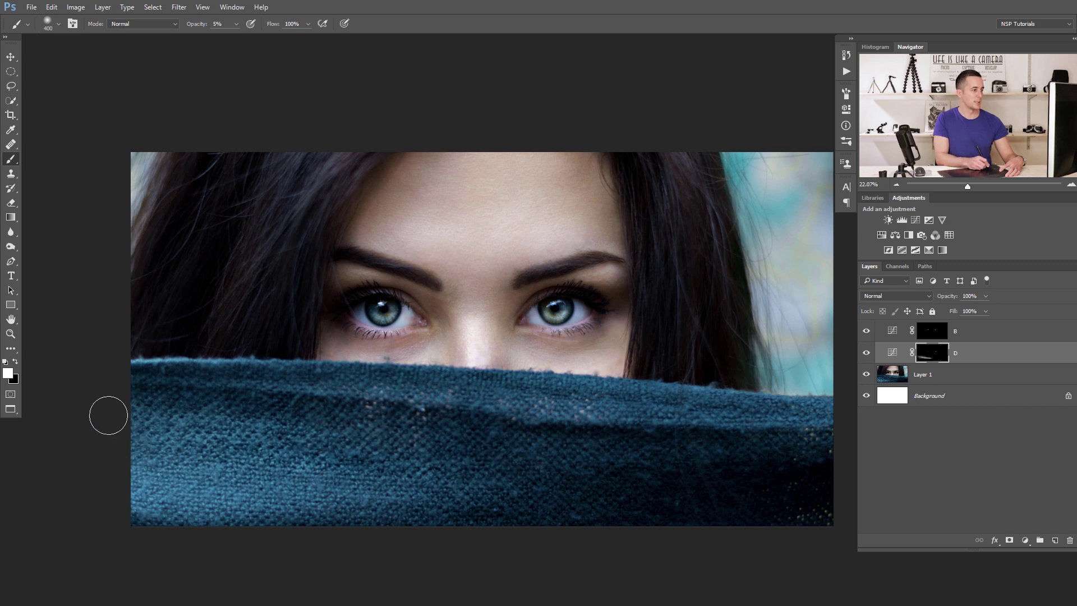
pyautogui.click(867, 353)
pyautogui.click(866, 353)
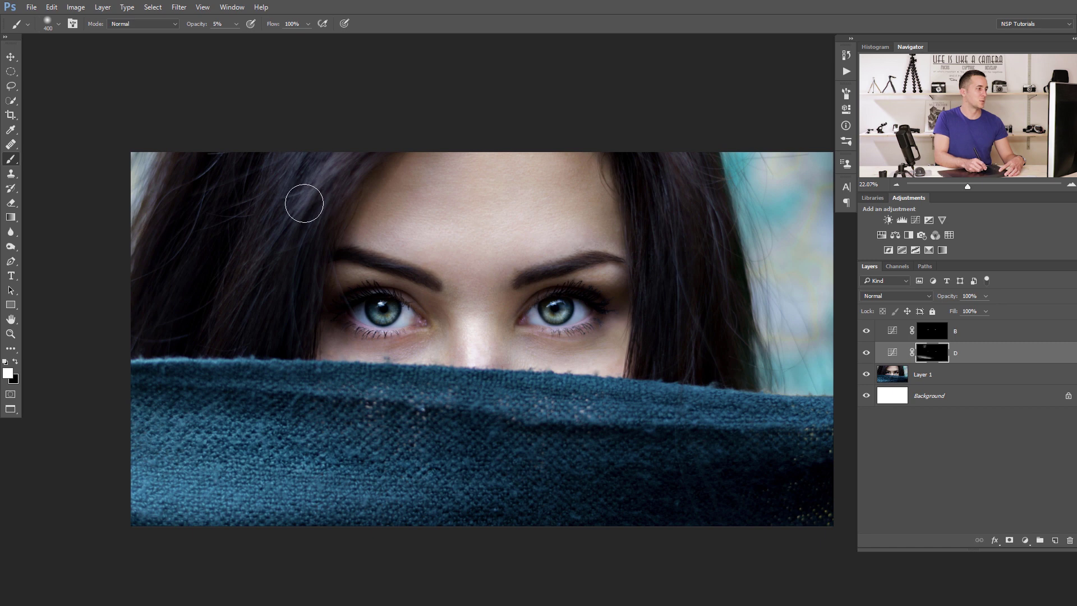
# Brighten the hair at the picture's upper left on the D mask with a 1000 px white brush at 5% opacity.
pyautogui.press(']')
pyautogui.press(']')
pyautogui.press(']')
pyautogui.press(']')
pyautogui.press(']')
pyautogui.press(']')
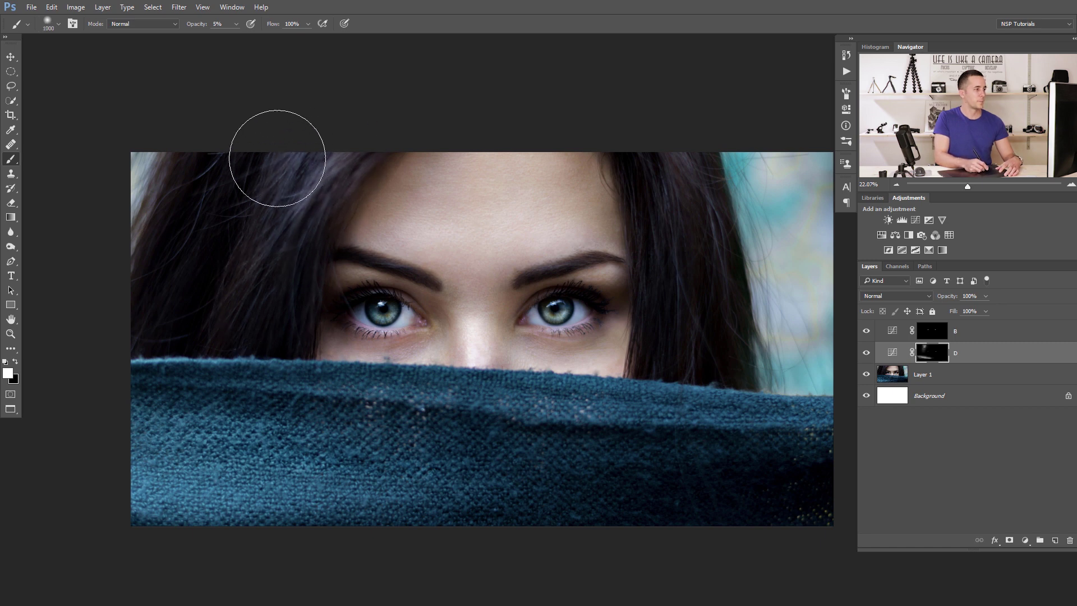
# Lighten the hair strands on the picture's right on the D mask with a 150 px white brush at 5% opacity.
pyautogui.press('[')
pyautogui.press('[')
pyautogui.press('[')
pyautogui.press('[')
pyautogui.press('[')
pyautogui.press('[')
pyautogui.press('[')
pyautogui.press('[')
pyautogui.press('[')
pyautogui.press('[')
pyautogui.press('[')
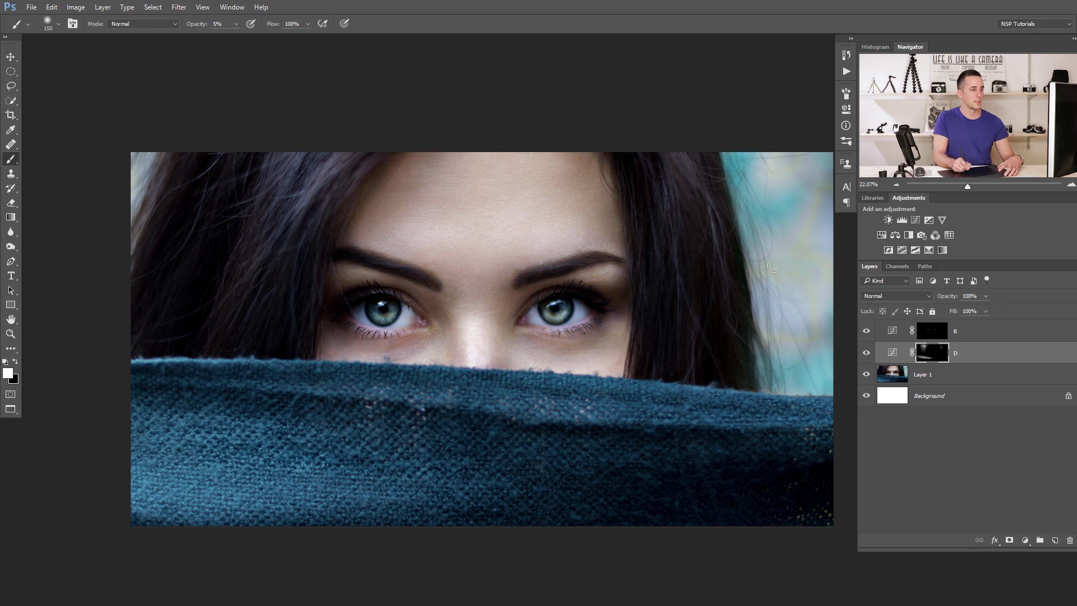
# Darken the edges of the forehead on the B mask with a 600 px white brush at 5% opacity.
pyautogui.click(933, 334)
pyautogui.press(']')
pyautogui.press(']')
pyautogui.press(']')
pyautogui.press(']')
pyautogui.press(']')
pyautogui.press(']')
pyautogui.press(']')
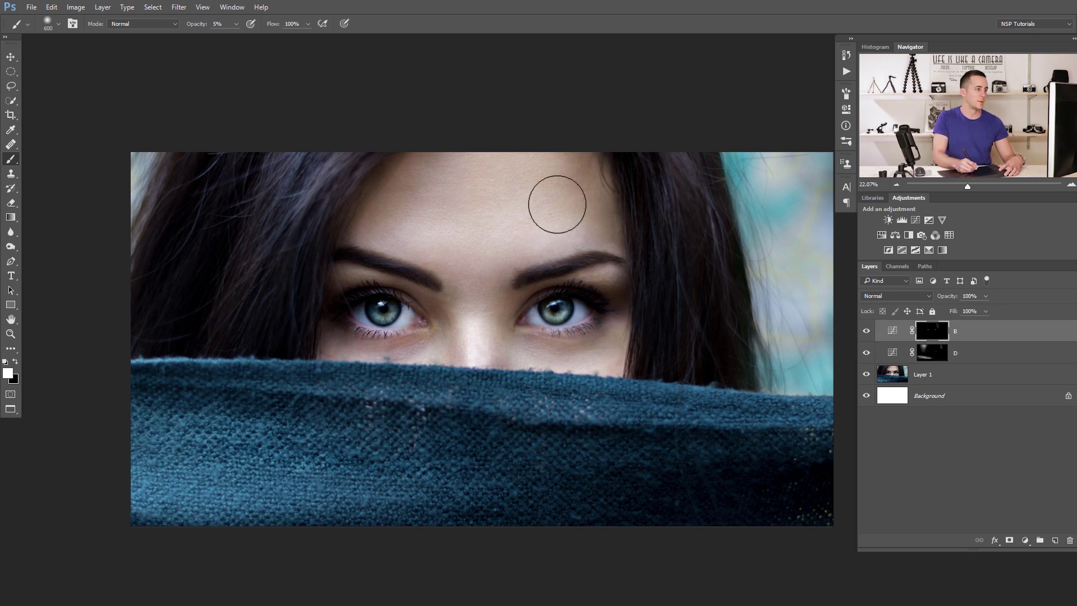
# Darken the inner brow areas and the skin around the eyes on the B mask, reducing the brush to 175 and 150 px.
pyautogui.press('[')
pyautogui.press('[')
pyautogui.press('[')
pyautogui.press('[')
pyautogui.press('[')
pyautogui.press('[')
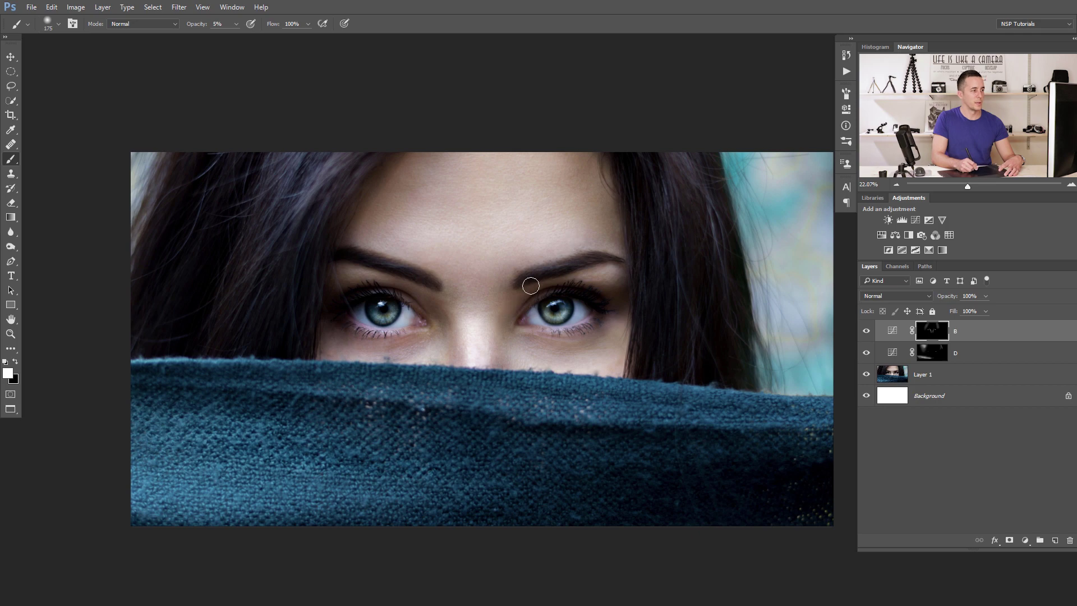
pyautogui.press('[')
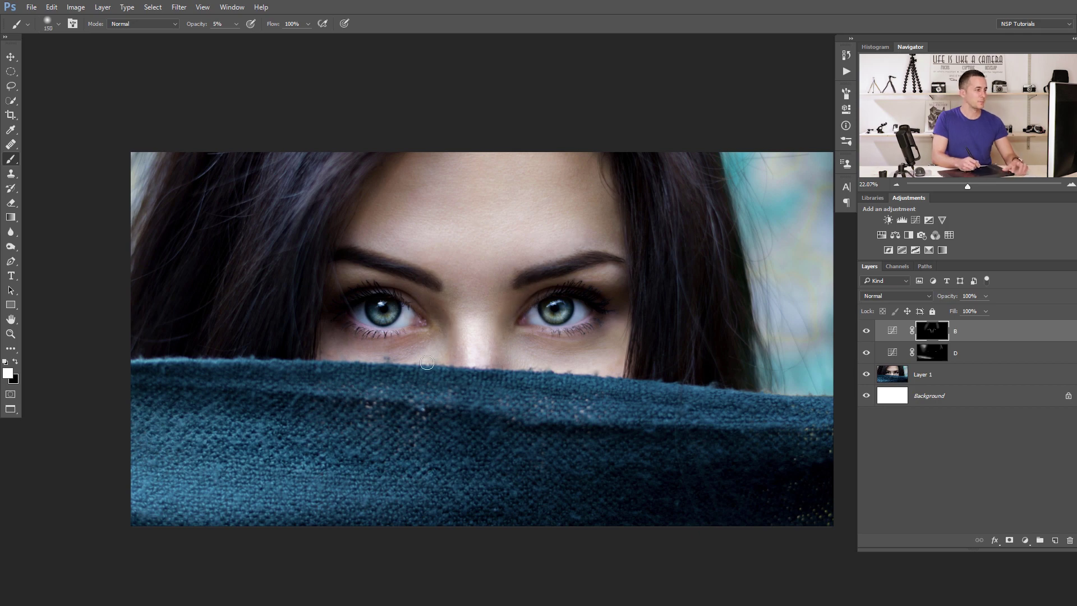
pyautogui.moveTo(382, 328); pyautogui.dragTo(449, 347)
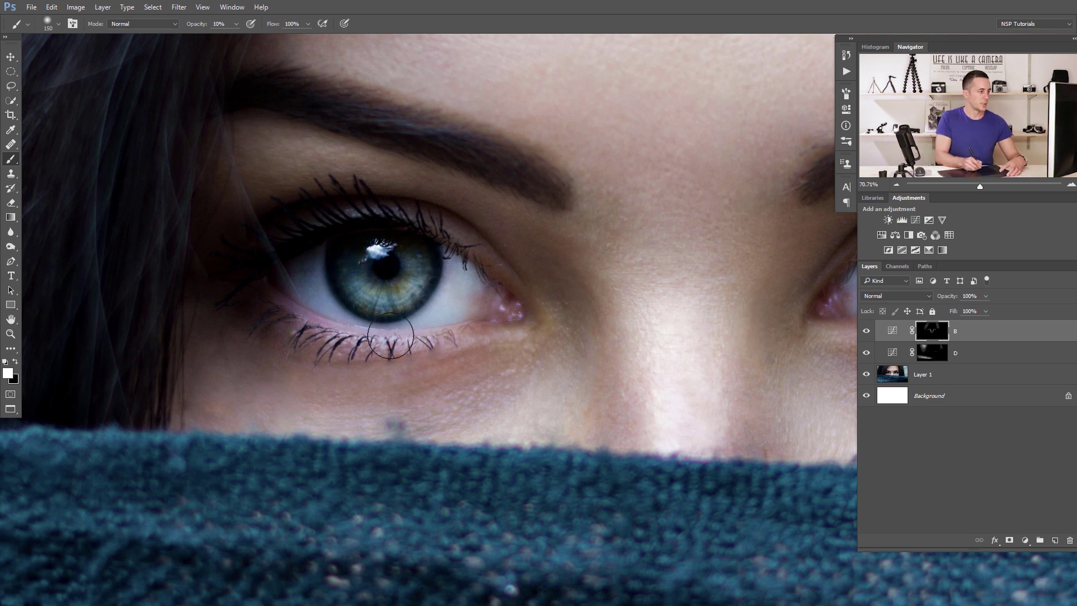
# Darken the lower lash lines of both eyes on the B mask with a 25 px white brush at 10% opacity.
pyautogui.press('[')
pyautogui.press('[')
pyautogui.press('[')
pyautogui.press('[')
pyautogui.press('[')
pyautogui.press('[')
pyautogui.press('[')
pyautogui.press('[')
pyautogui.press('[')
pyautogui.press('1')
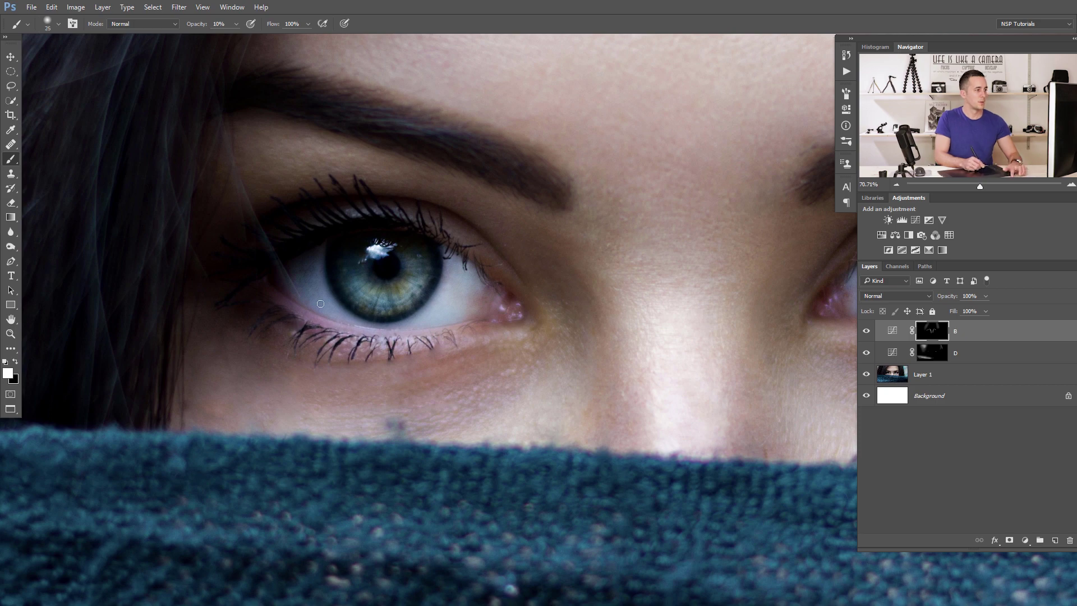
pyautogui.moveTo(645, 315); pyautogui.dragTo(270, 311)
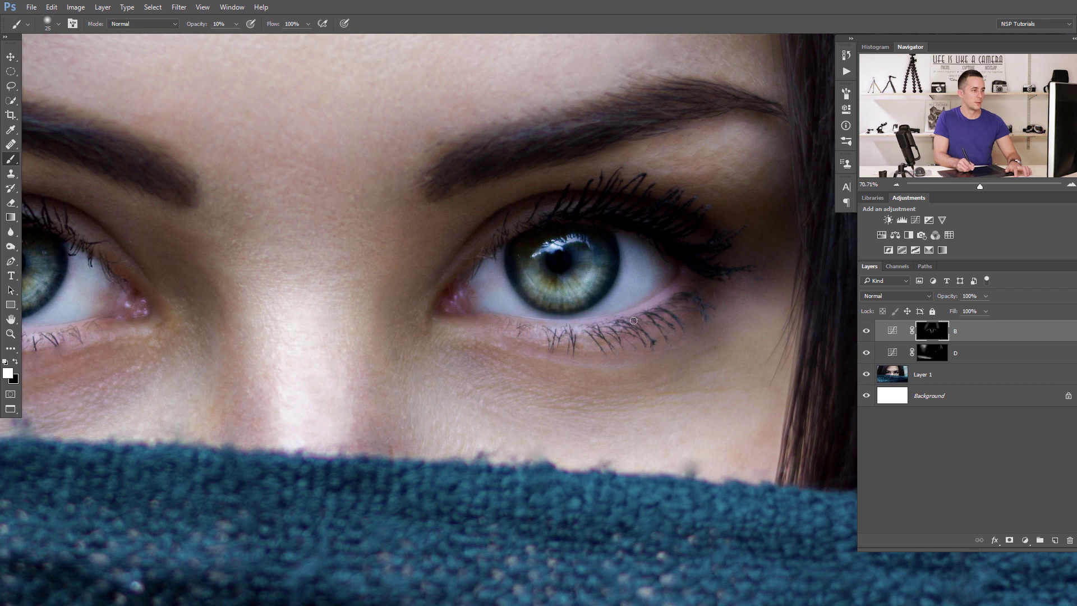
# Lighten the under-eye shadow of the eye on the picture's right on the D mask with a 100 px white brush at 3% opacity.
pyautogui.click(925, 356)
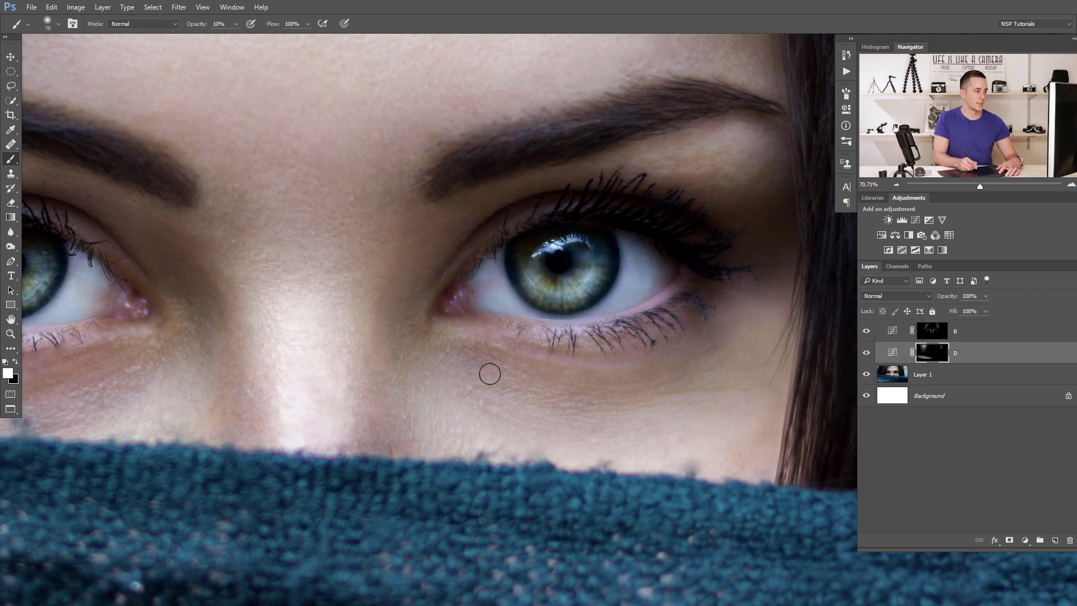
pyautogui.press(']')
pyautogui.press(']')
pyautogui.press(']')
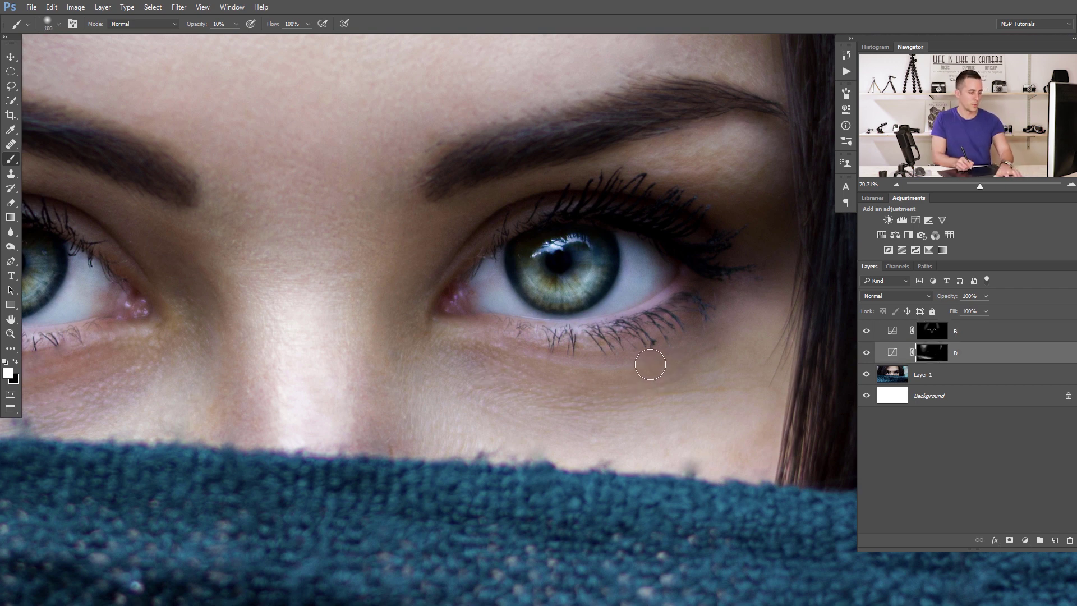
pyautogui.press('0')
pyautogui.press('3')
pyautogui.moveTo(584, 404); pyautogui.dragTo(598, 402)
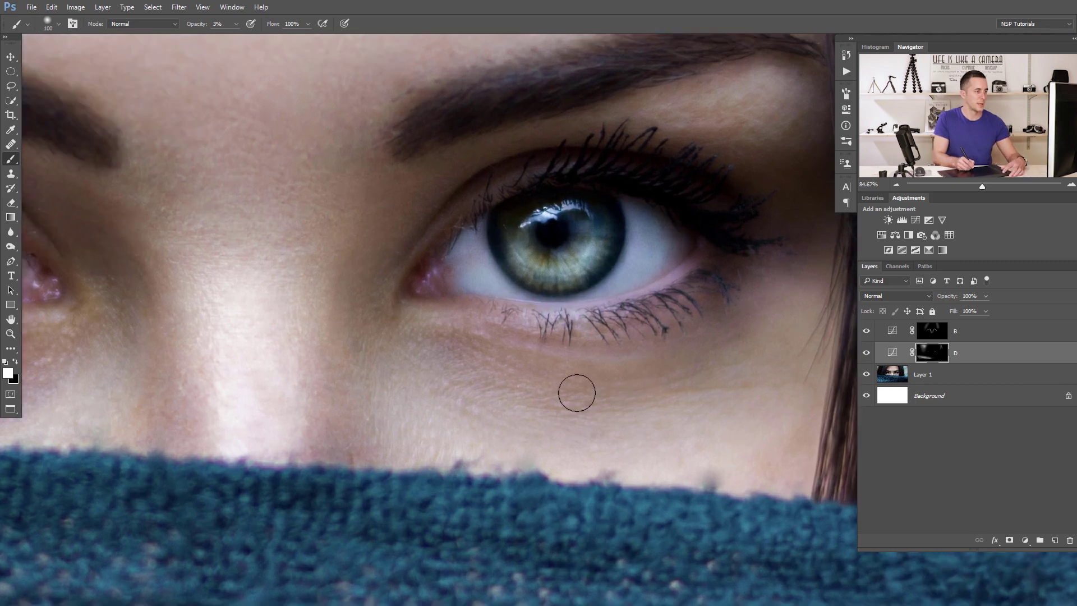
# Refine the lightening of the fine under-eye creases on the D mask with 10 px and 90 px white brushes at 3% opacity.
pyautogui.press('[')
pyautogui.press('[')
pyautogui.press('[')
pyautogui.press('[')
pyautogui.press('[')
pyautogui.press('[')
pyautogui.press('[')
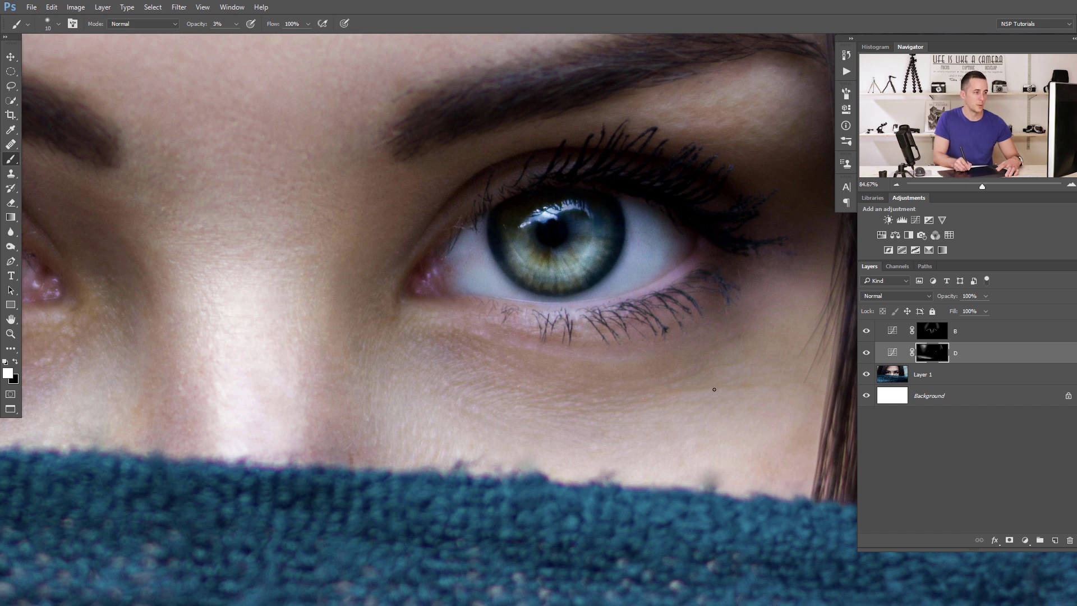
pyautogui.press(']')
pyautogui.press(']')
pyautogui.press(']')
pyautogui.press(']')
pyautogui.press(']')
pyautogui.press(']')
pyautogui.press(']')
pyautogui.press(']')
pyautogui.press(']')
pyautogui.press(']')
pyautogui.press(']')
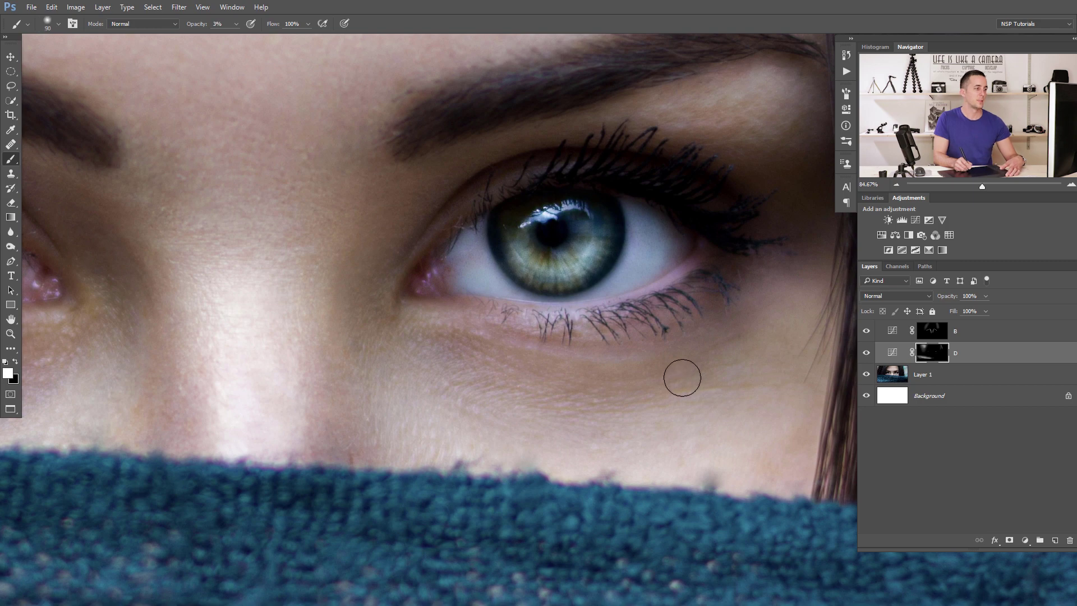
pyautogui.moveTo(633, 376); pyautogui.dragTo(366, 377)
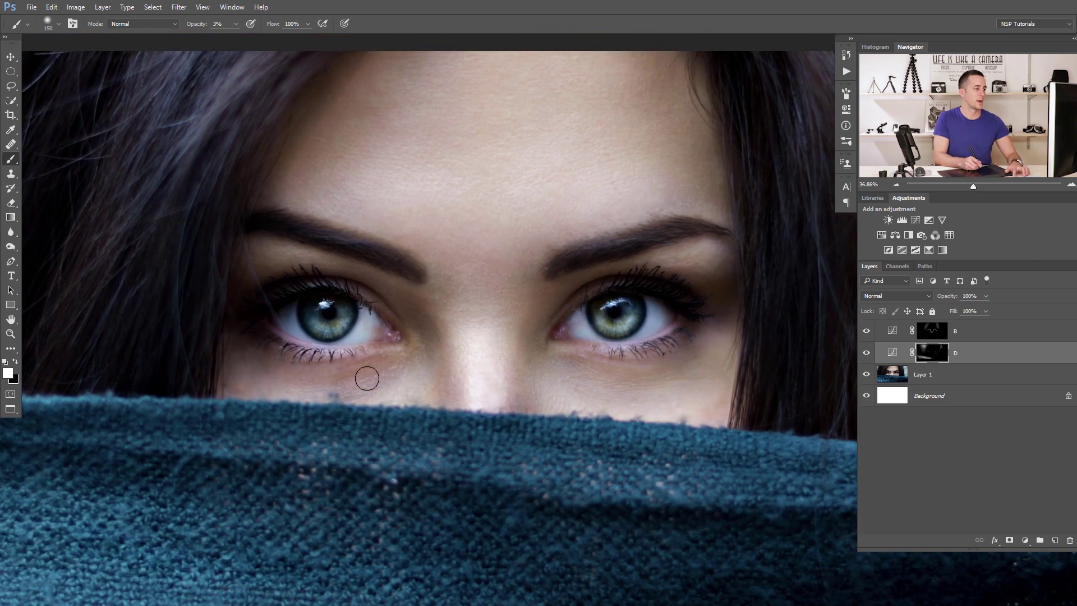
# Lighten the forehead and other broad areas on the D mask with white brushes of 600 and 900 px at 3% opacity.
pyautogui.scroll(-3, 482, 362)
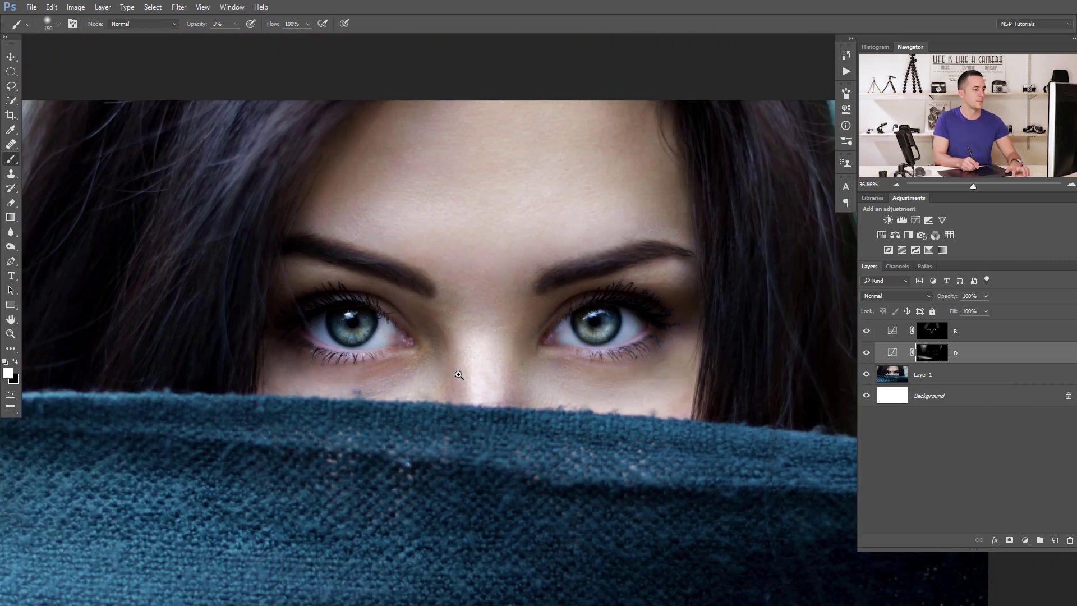
pyautogui.press(']')
pyautogui.press(']')
pyautogui.press(']')
pyautogui.press(']')
pyautogui.press(']')
pyautogui.press(']')
pyautogui.press(']')
pyautogui.press(']')
pyautogui.press(']')
pyautogui.press(']')
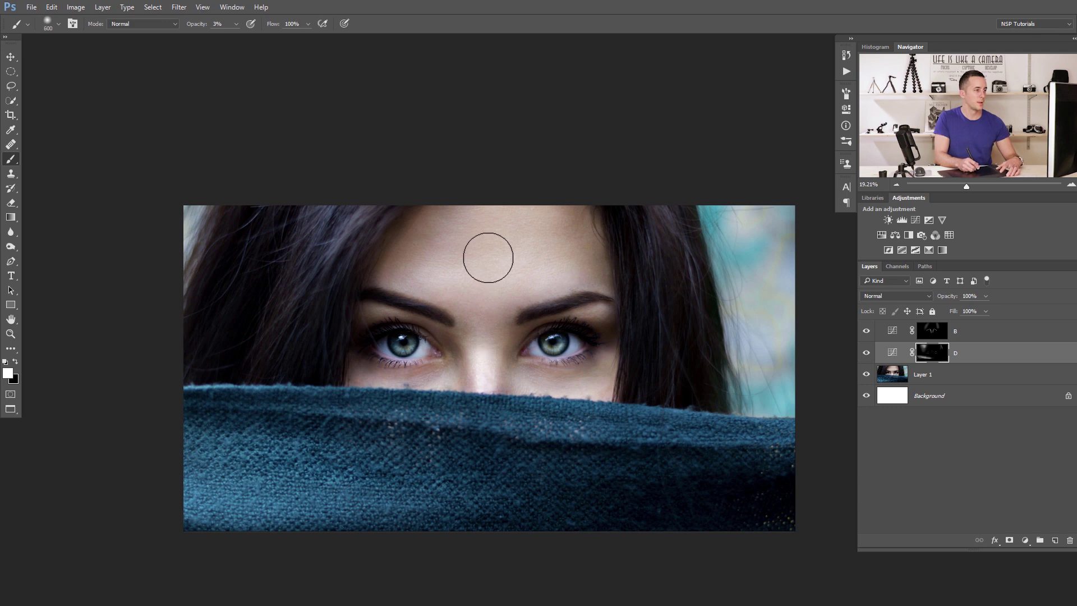
pyautogui.scroll(-1, 566, 340)
pyautogui.moveTo(556, 341)
pyautogui.mouseDown()
pyautogui.moveTo(581, 363)
pyautogui.moveTo(521, 353)
pyautogui.moveTo(549, 357)
pyautogui.mouseUp()
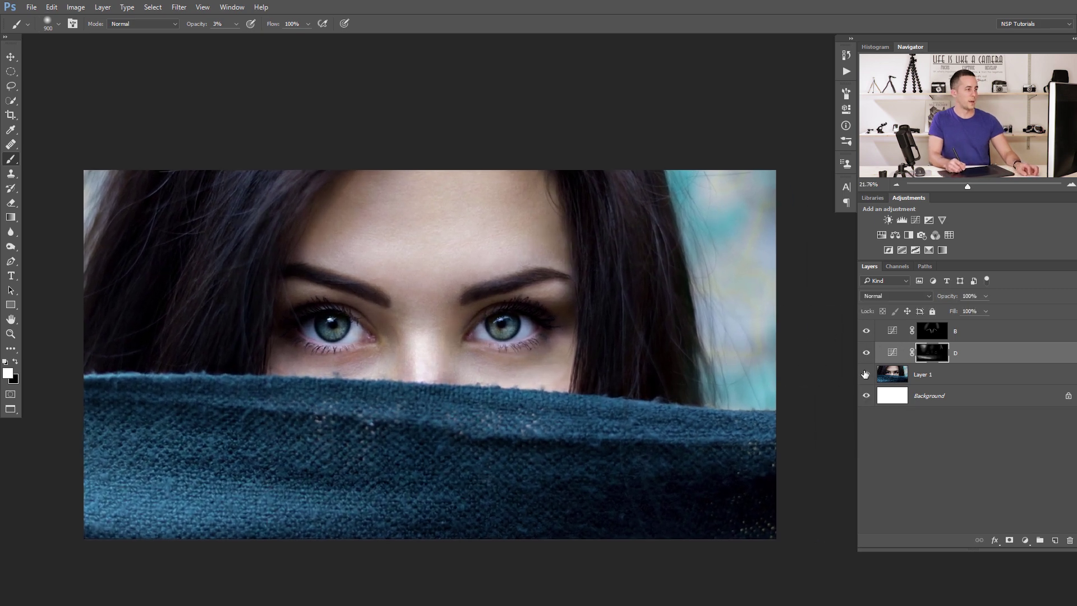
# Compare the portrait before and after by repeatedly showing Layer 1 alone and restoring the B and D layers.
pyautogui.keyDown('alt'); pyautogui.click(865, 375); pyautogui.keyUp('alt')
pyautogui.keyDown('alt'); pyautogui.click(866, 375); pyautogui.keyUp('alt')
pyautogui.keyDown('alt'); pyautogui.click(867, 376); pyautogui.keyUp('alt')
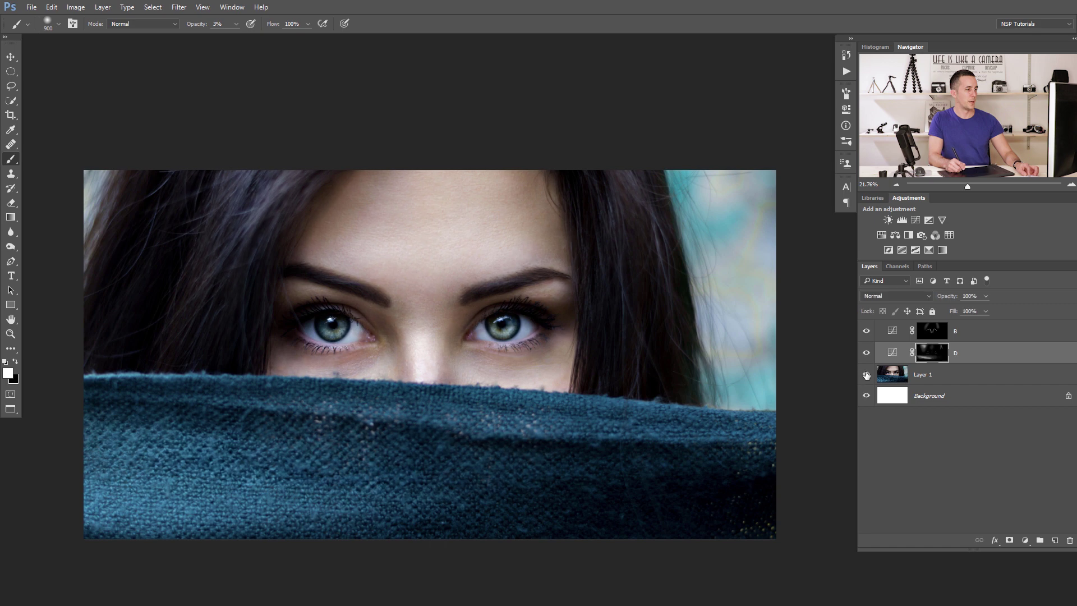
pyautogui.keyDown('alt'); pyautogui.click(866, 375); pyautogui.keyUp('alt')
pyautogui.keyDown('alt'); pyautogui.click(867, 373); pyautogui.keyUp('alt')
pyautogui.keyDown('alt'); pyautogui.click(867, 373); pyautogui.keyUp('alt')
pyautogui.keyDown('alt'); pyautogui.click(866, 373); pyautogui.keyUp('alt')
pyautogui.keyDown('alt'); pyautogui.click(867, 373); pyautogui.keyUp('alt')
pyautogui.keyDown('alt'); pyautogui.click(866, 374); pyautogui.keyUp('alt')
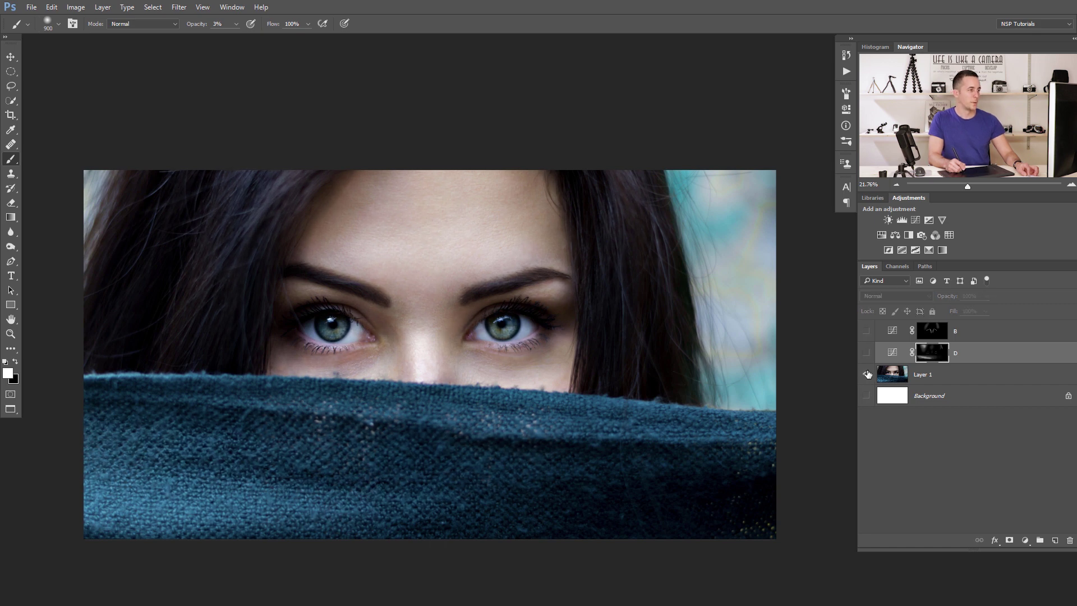
pyautogui.keyDown('alt'); pyautogui.click(868, 375); pyautogui.keyUp('alt')
pyautogui.keyDown('alt'); pyautogui.click(868, 375); pyautogui.keyUp('alt')
pyautogui.keyDown('alt'); pyautogui.click(868, 374); pyautogui.keyUp('alt')
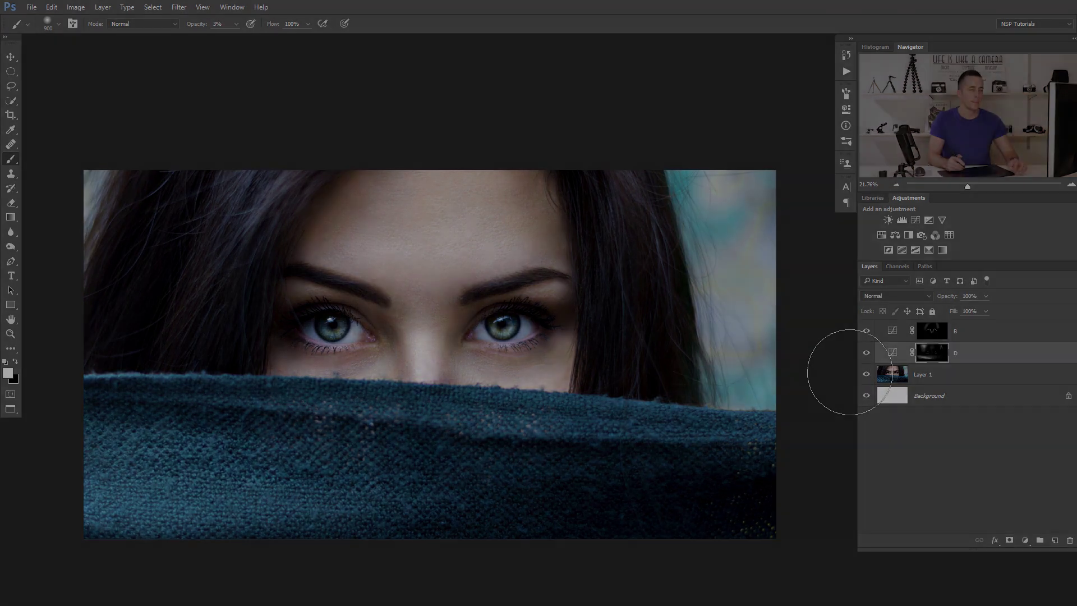